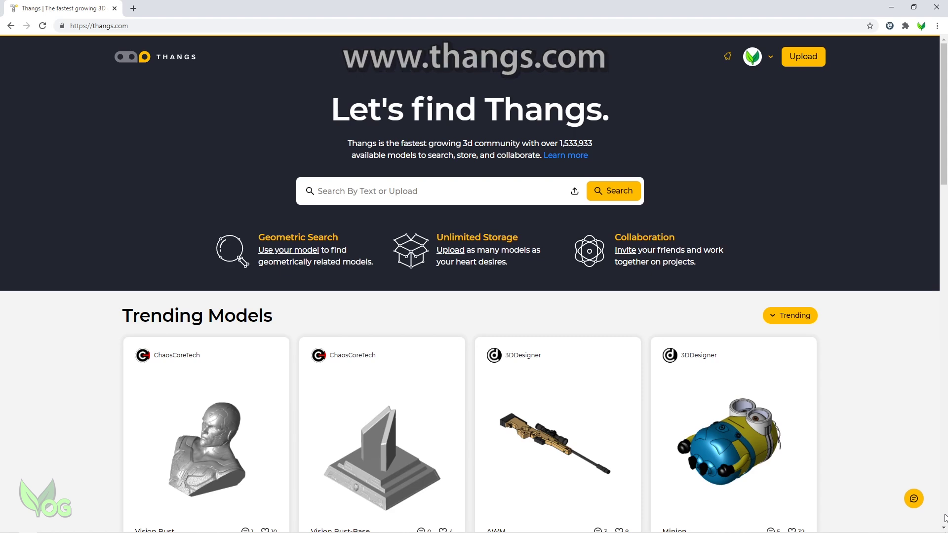
click(945, 517)
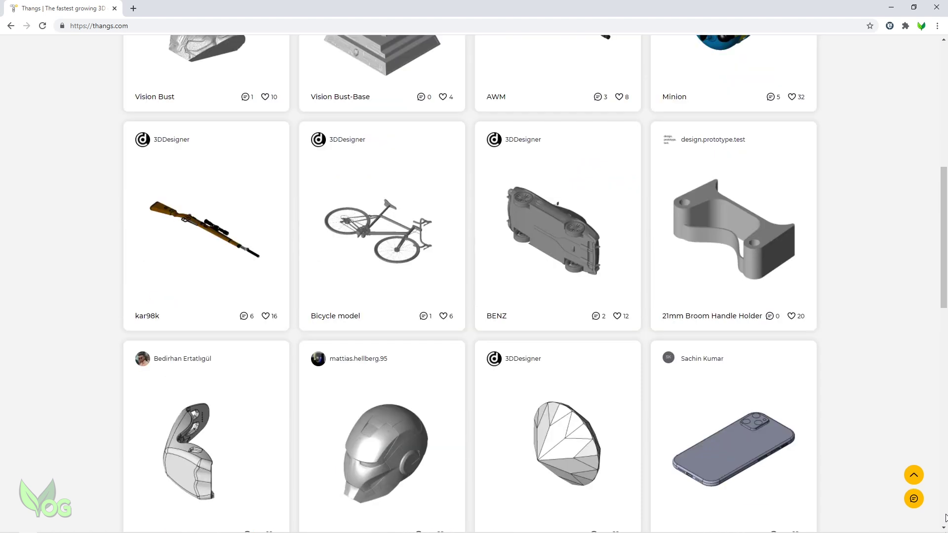
click(945, 517)
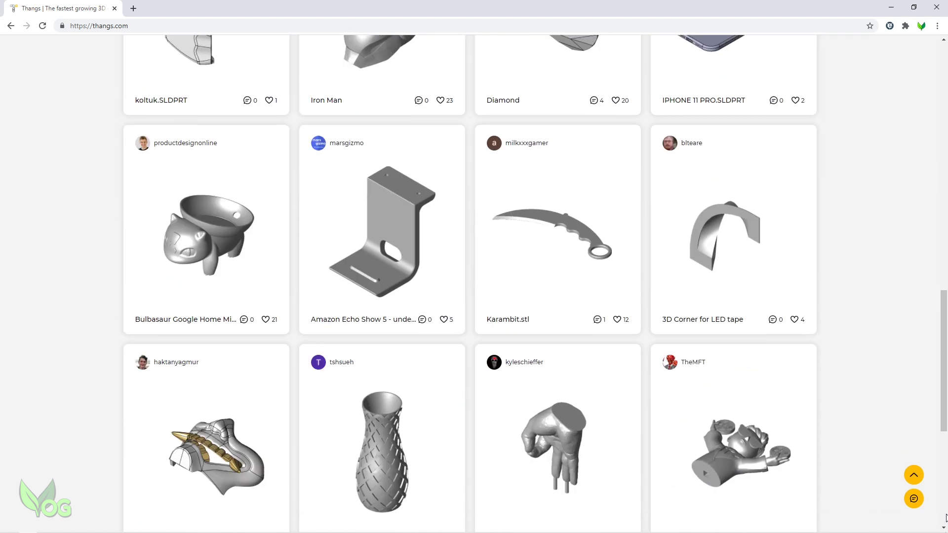
click(945, 517)
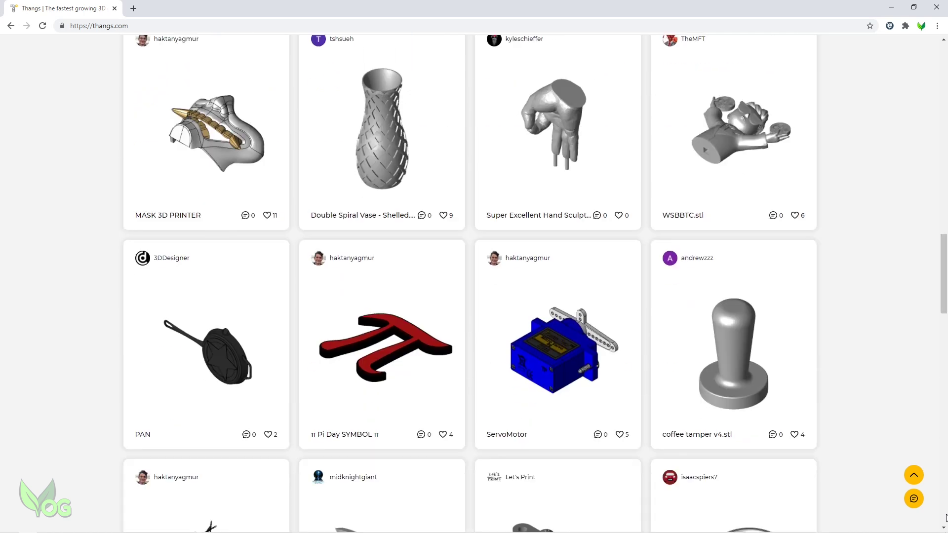
click(945, 517)
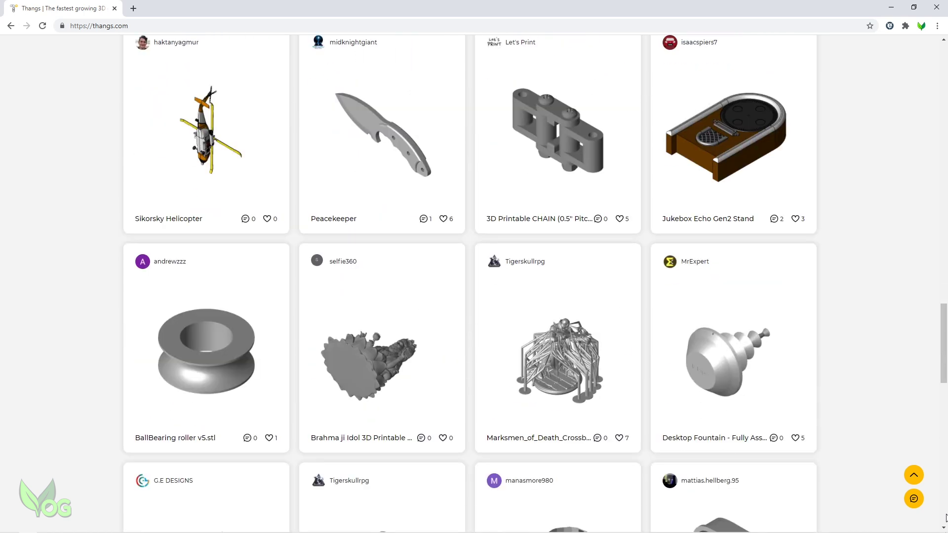
click(945, 517)
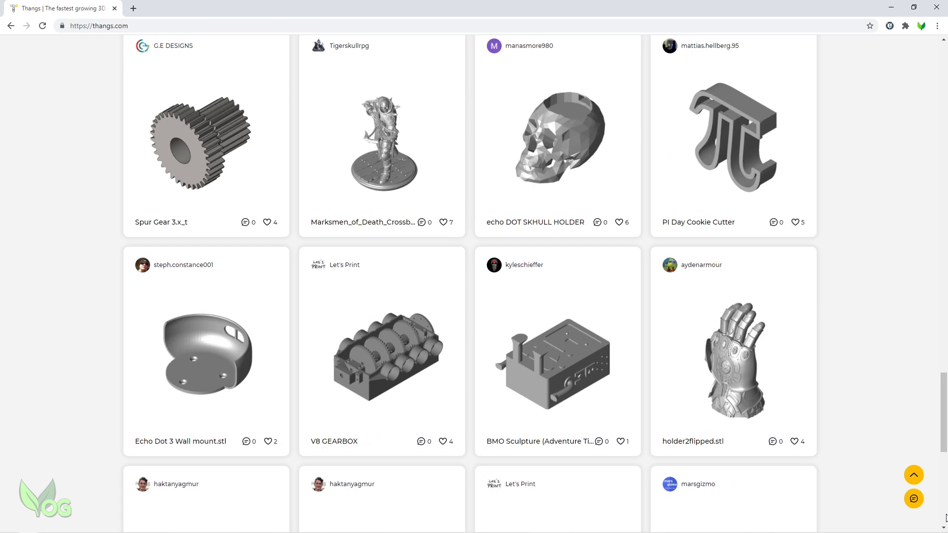
click(945, 517)
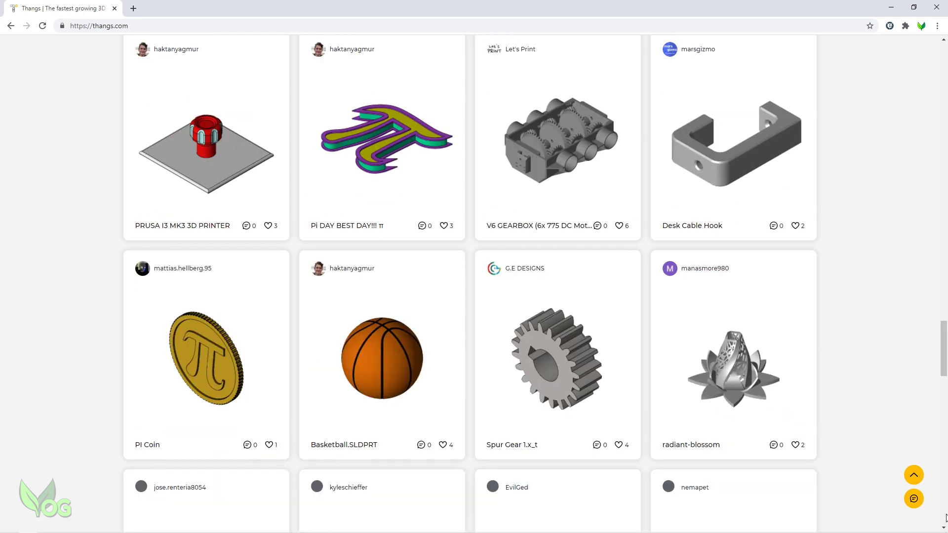
click(945, 517)
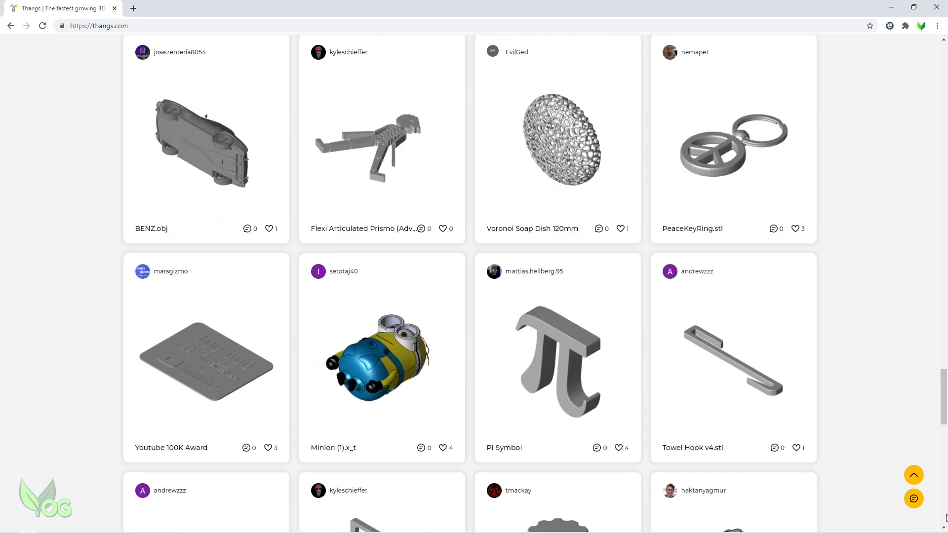
click(945, 517)
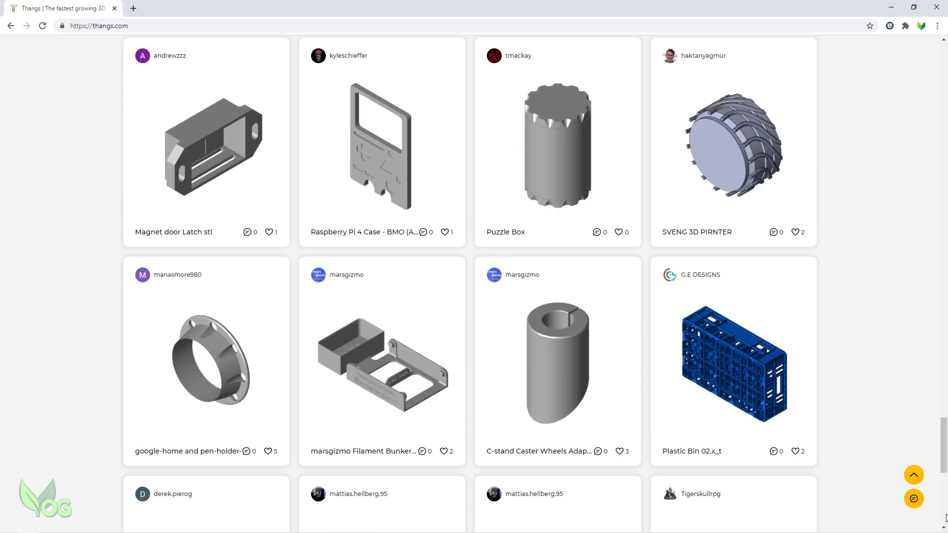
click(945, 517)
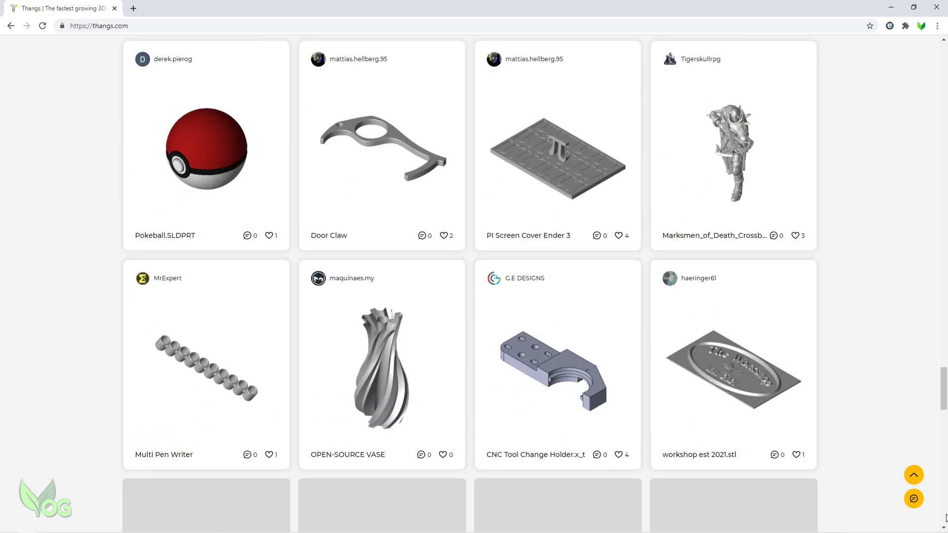
click(945, 517)
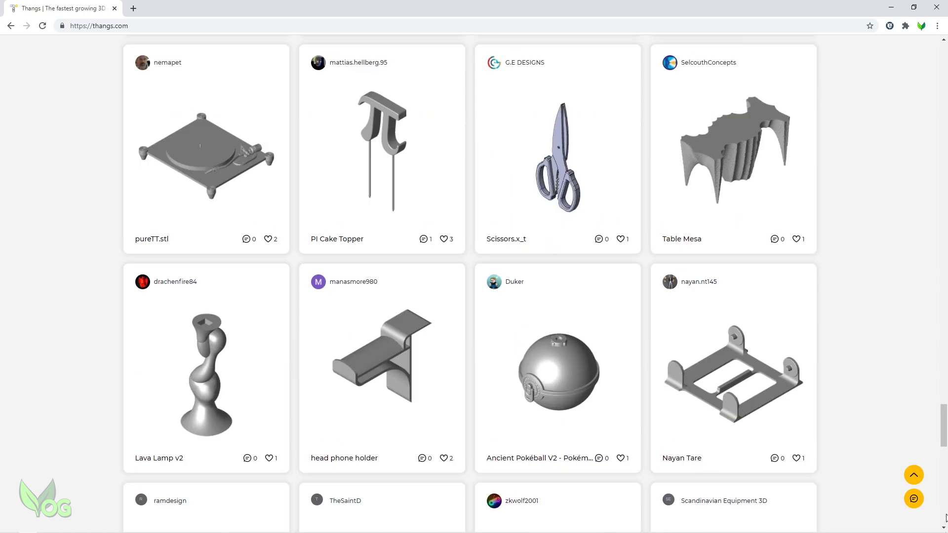
click(945, 517)
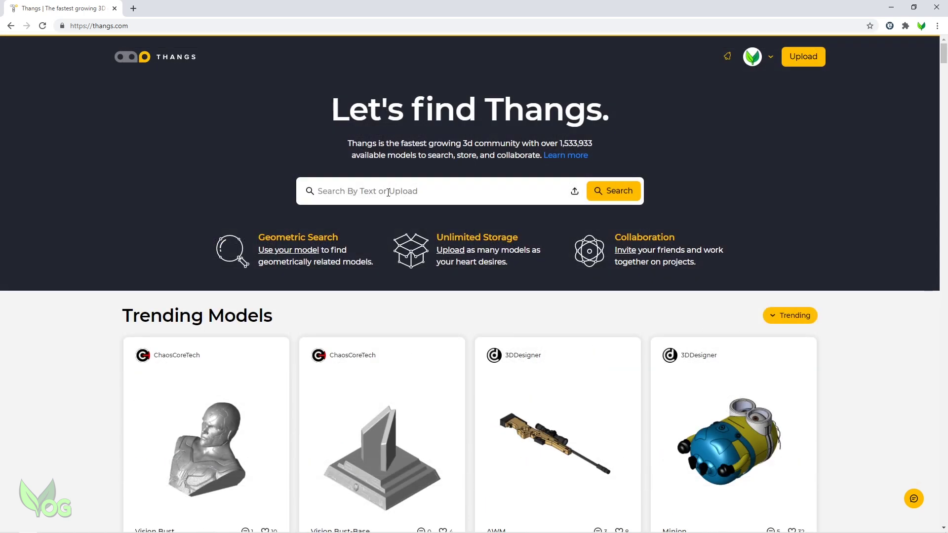
Step: Search Thangs for 'thor' and scroll down the results to the Thor Stormbreaker model
click(388, 192)
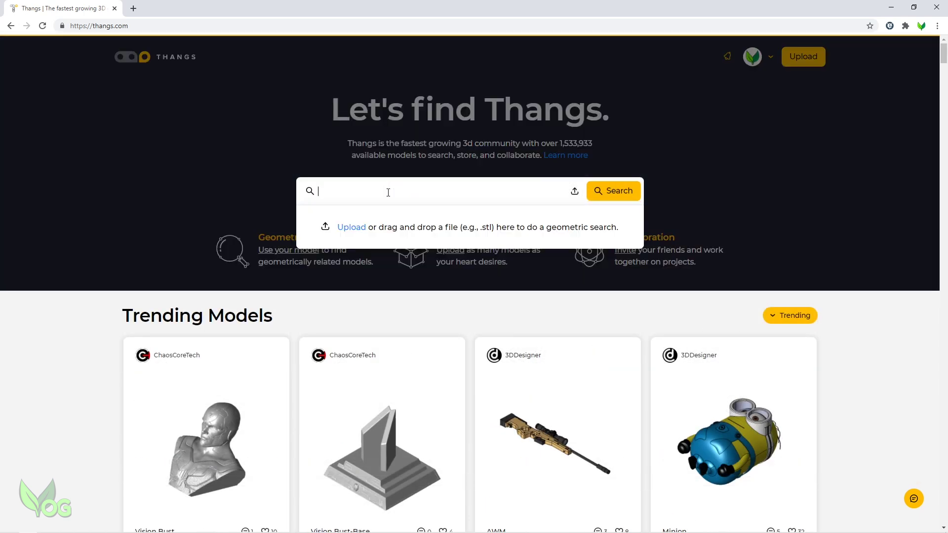
text(thor)
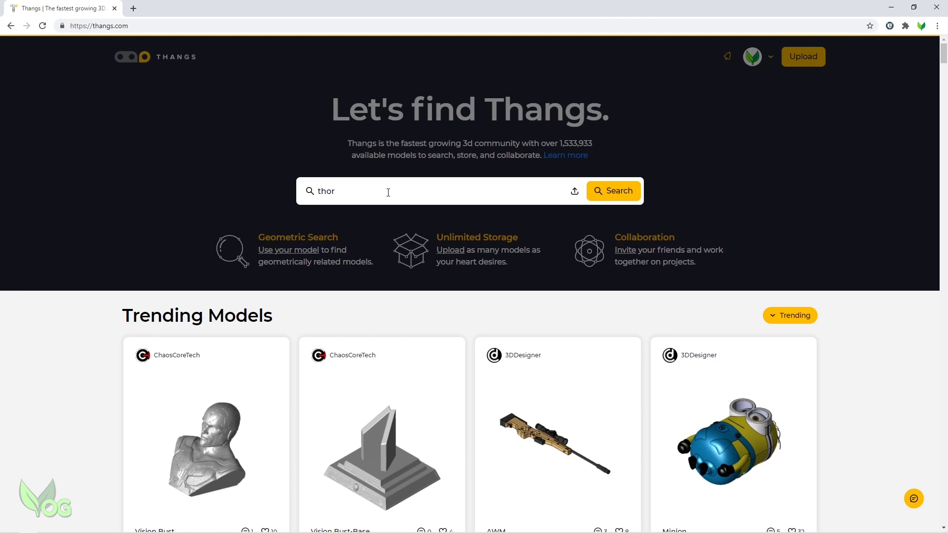
key(Return)
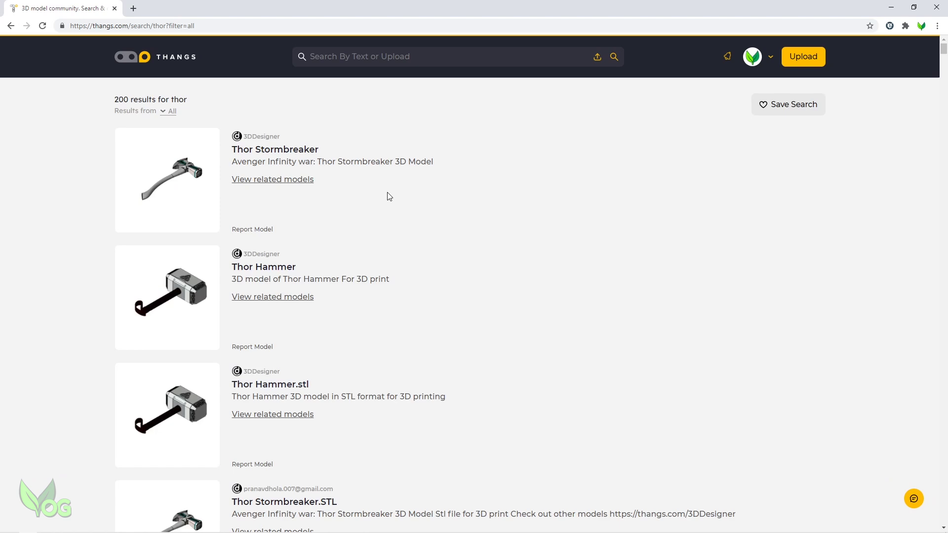
click(945, 518)
click(944, 518)
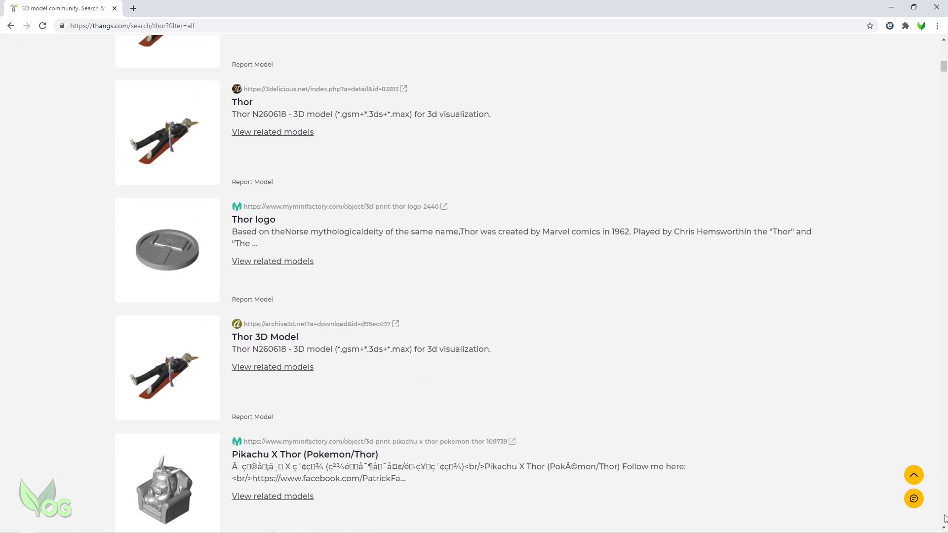
click(945, 518)
click(944, 518)
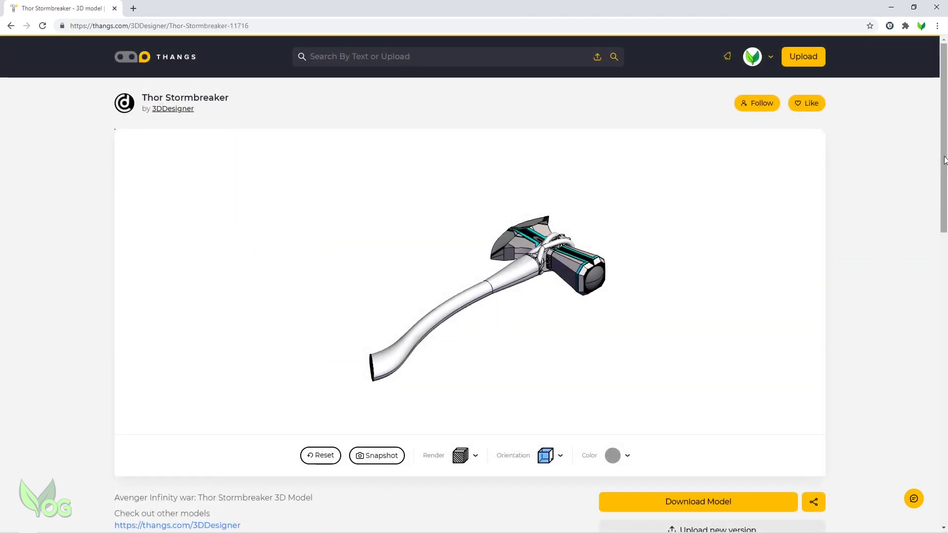
Step: Inspect the Stormbreaker preview, download Thor Stormbreaker.STL and open the downloaded file
drag(945, 156, 935, 317)
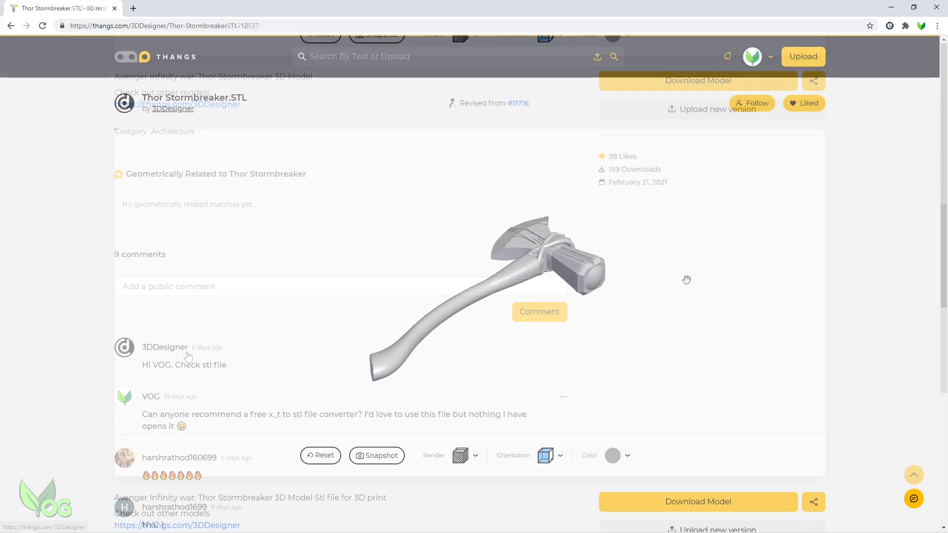
drag(692, 311, 440, 345)
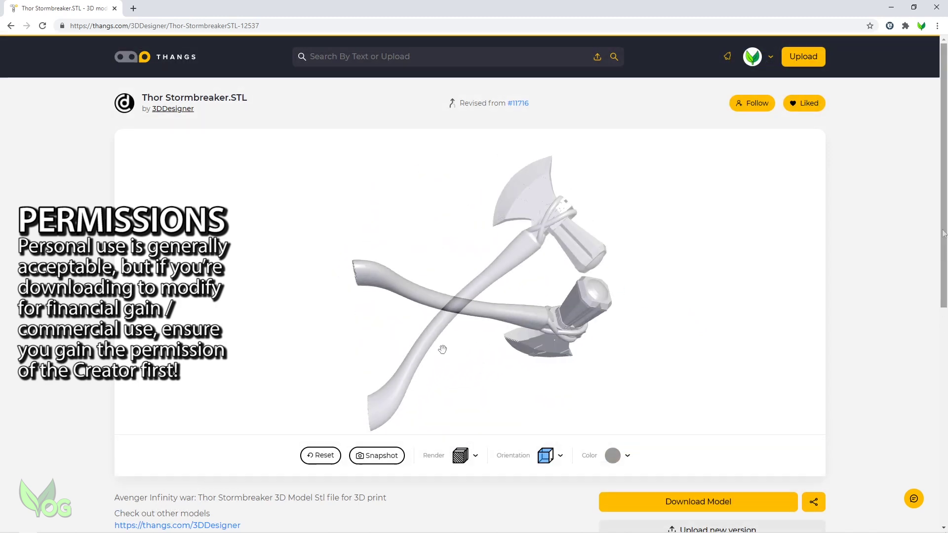
click(690, 508)
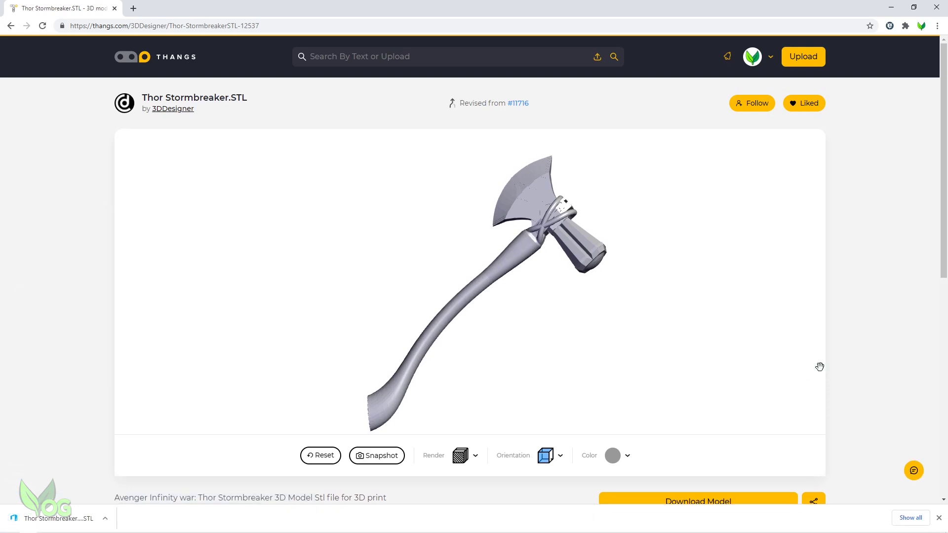
click(54, 518)
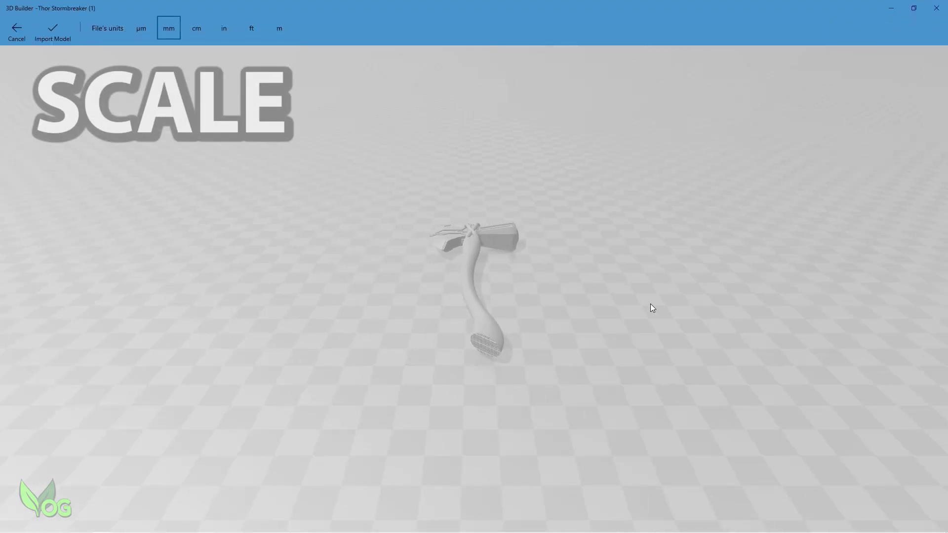
Step: Zoom and orbit around the Stormbreaker in 3D Builder to read its mm size on the rulers
scroll(502, 253, up, 5)
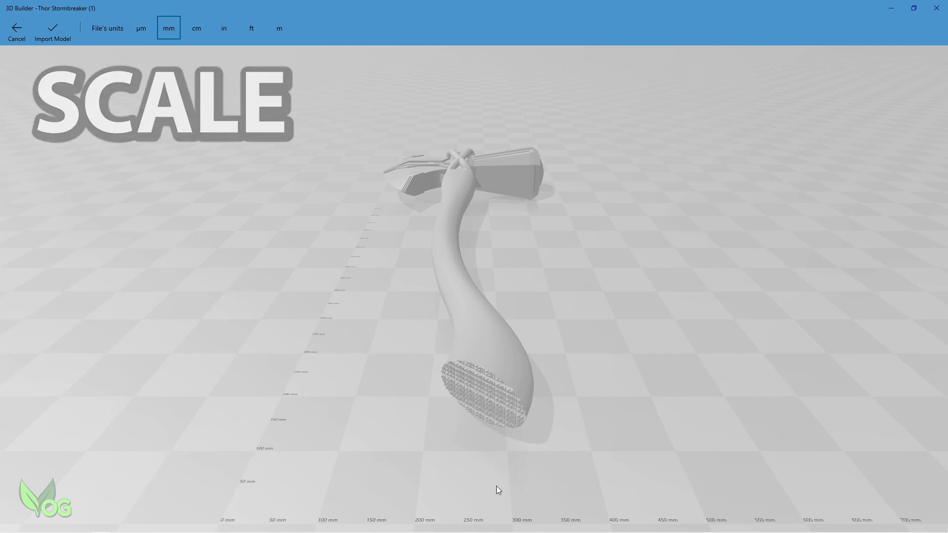
right_drag(496, 487, 848, 507)
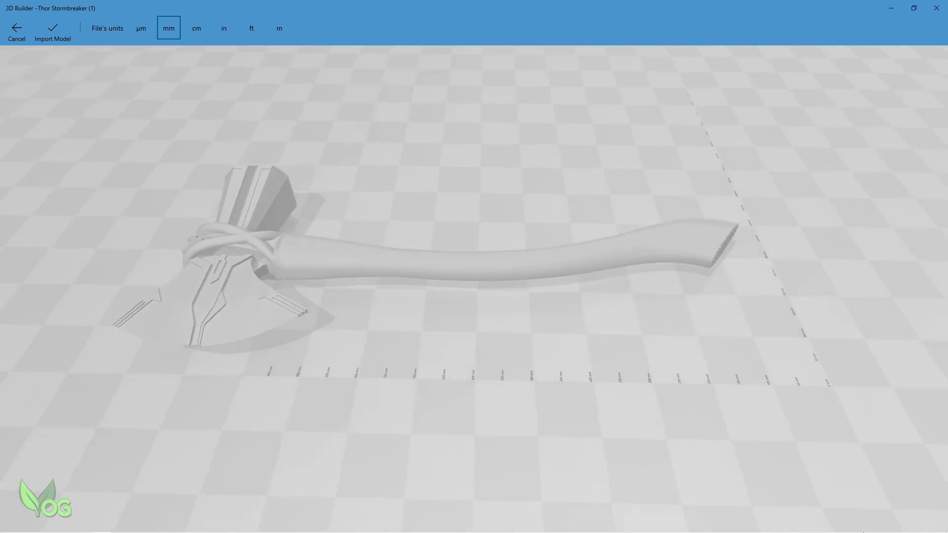
scroll(473, 267, up, 2)
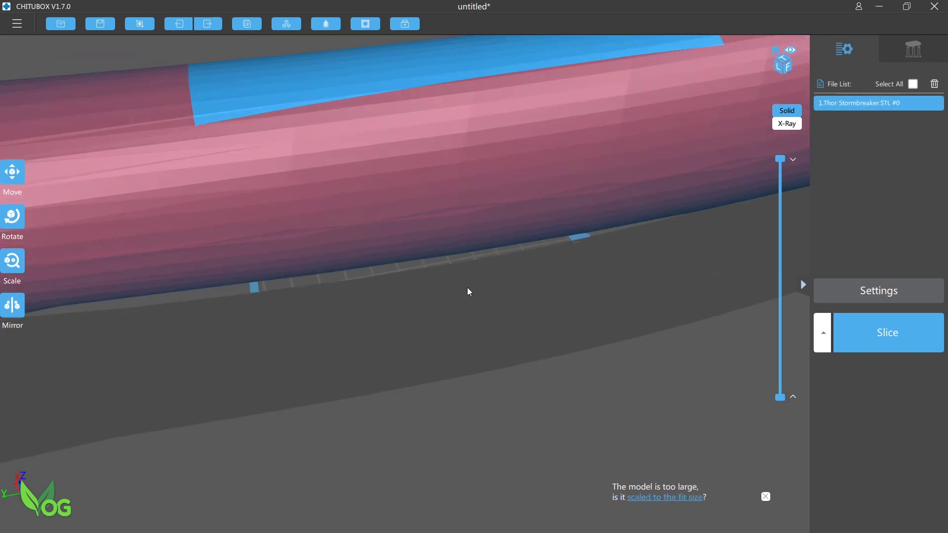
Step: Set the axe's Y size to 50 mm in CHITUBOX's Scale tool, shrinking it to 4.41%
scroll(469, 292, down, 10)
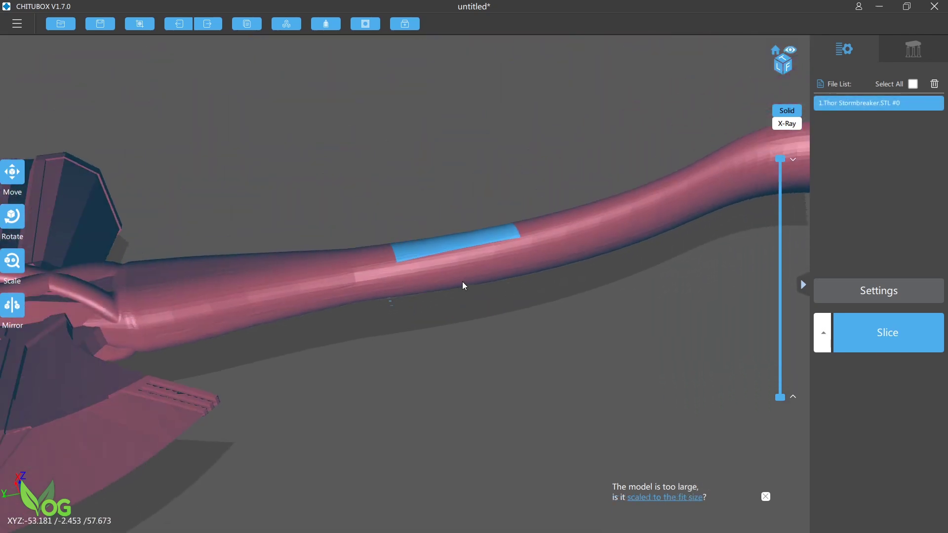
scroll(464, 286, down, 6)
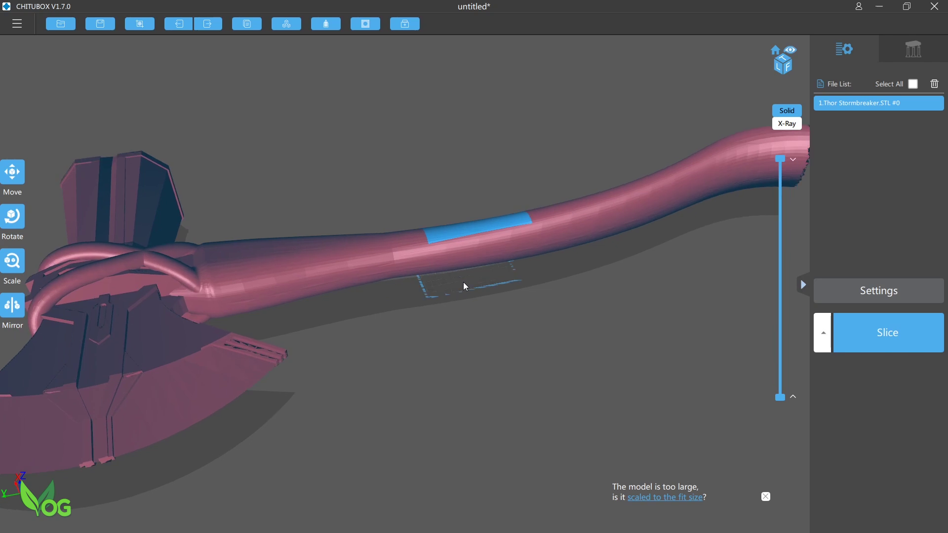
scroll(464, 286, up, 10)
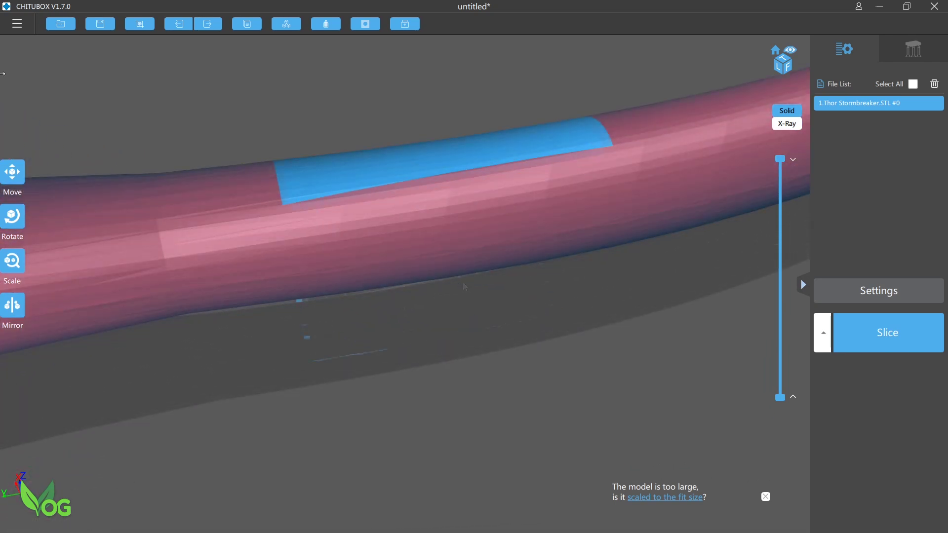
click(10, 267)
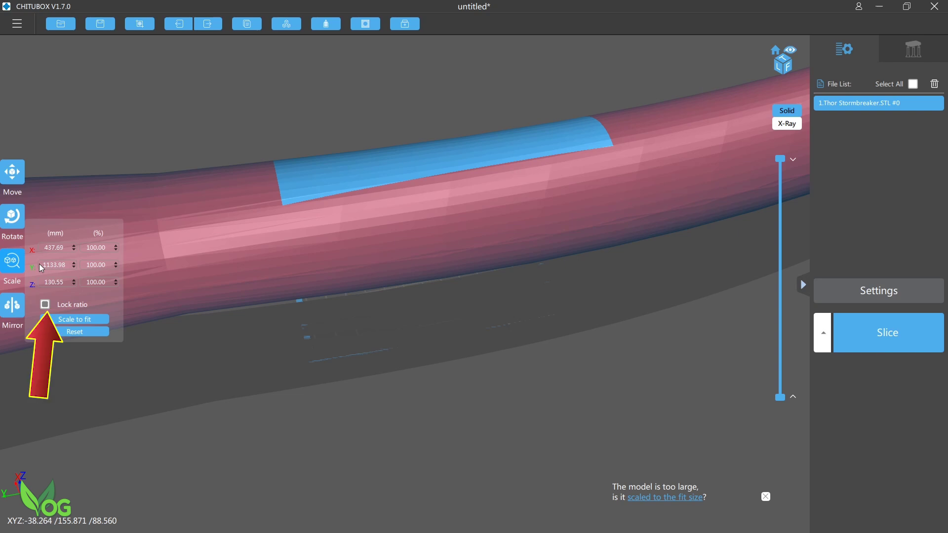
drag(42, 268, 75, 269)
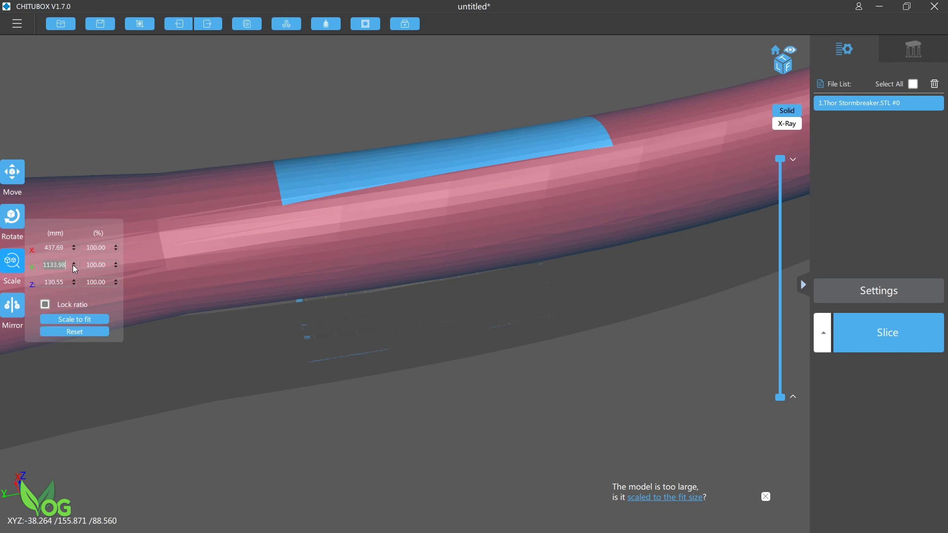
text(50)
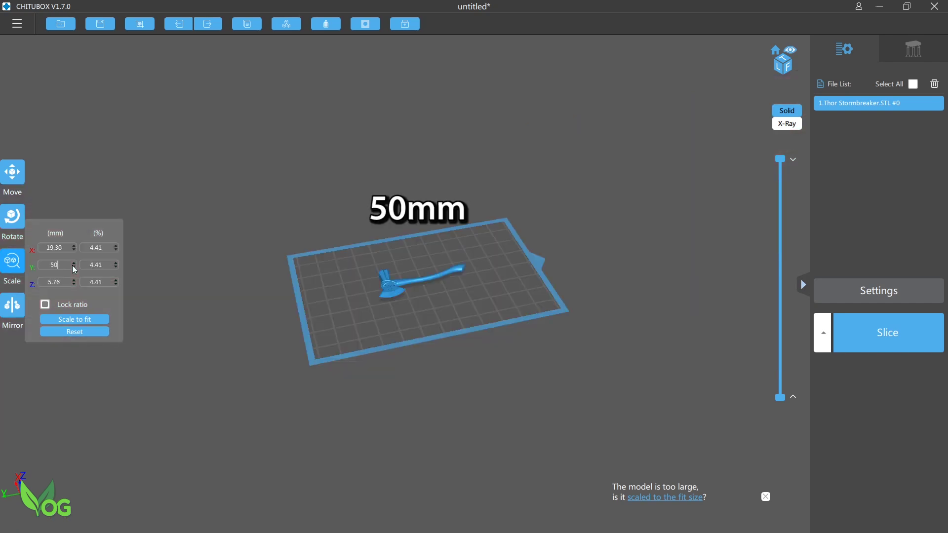
key(Return)
scroll(446, 250, up, 5)
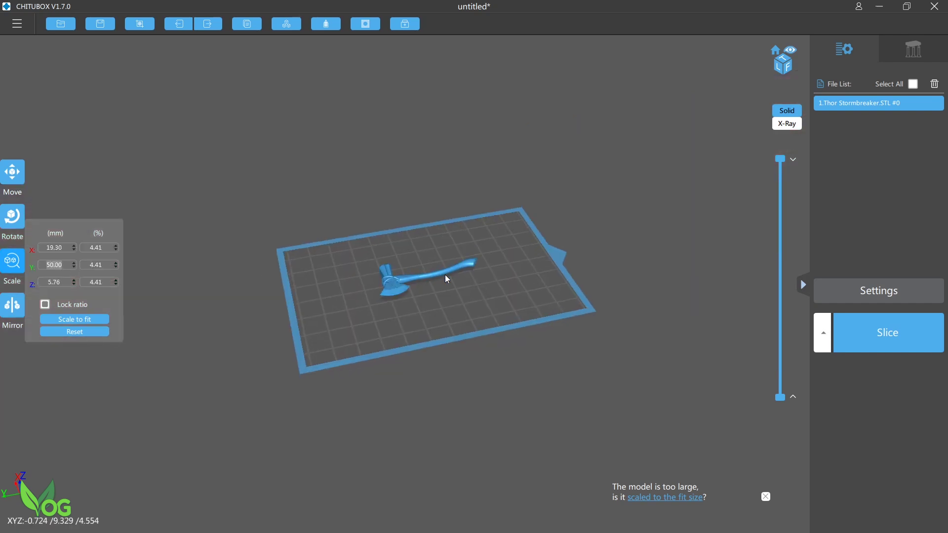
scroll(433, 297, up, 5)
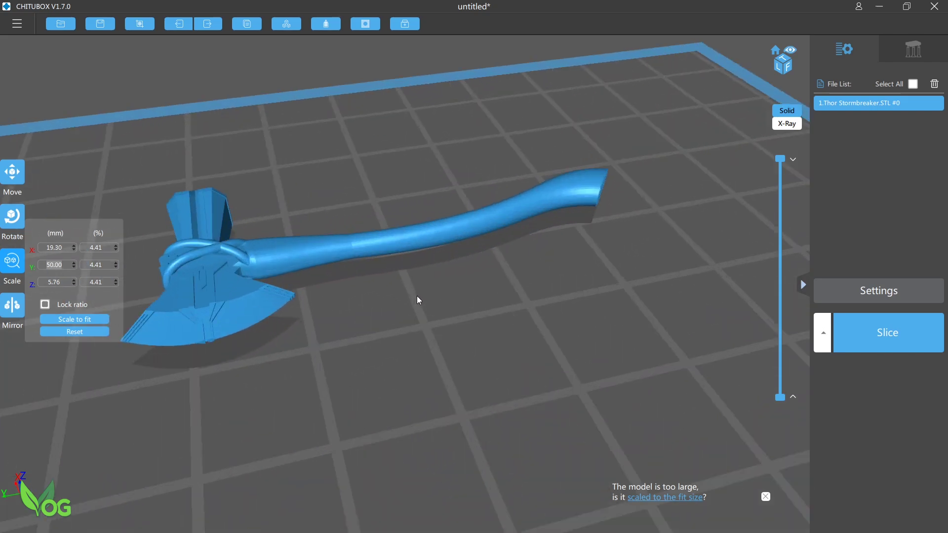
scroll(413, 296, down, 2)
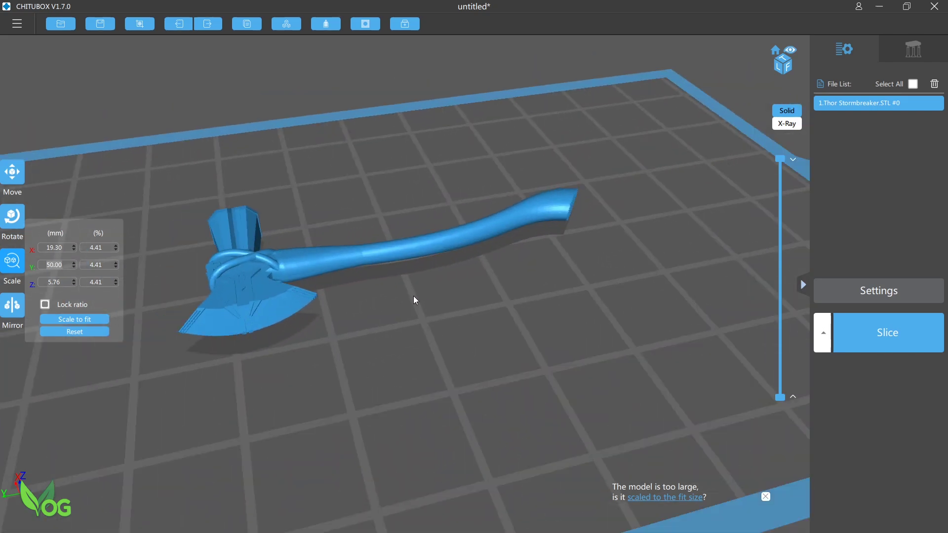
click(154, 116)
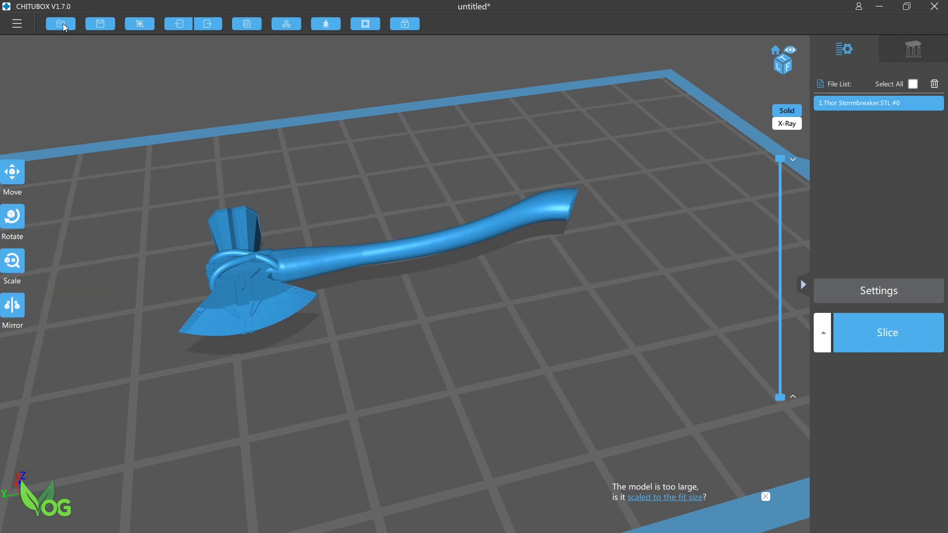
Step: Save the scaled axe to Downloads as Thor_Stormbreaker_50mm.stl via Save As
click(18, 24)
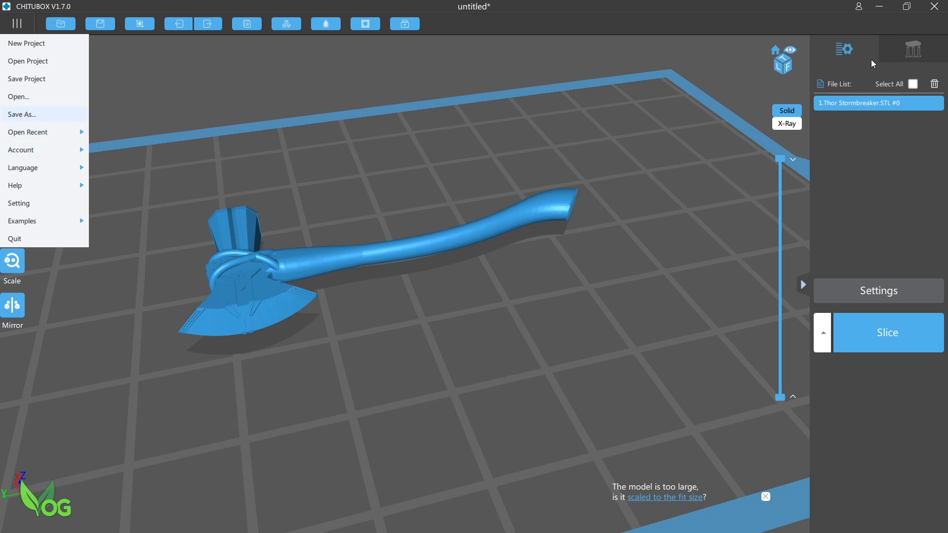
click(2, 23)
click(19, 26)
click(17, 28)
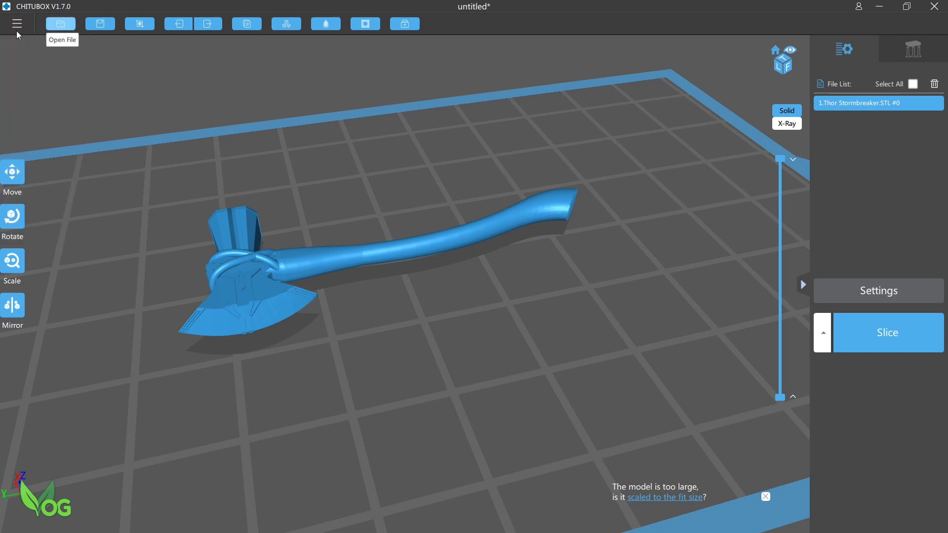
click(17, 29)
click(22, 114)
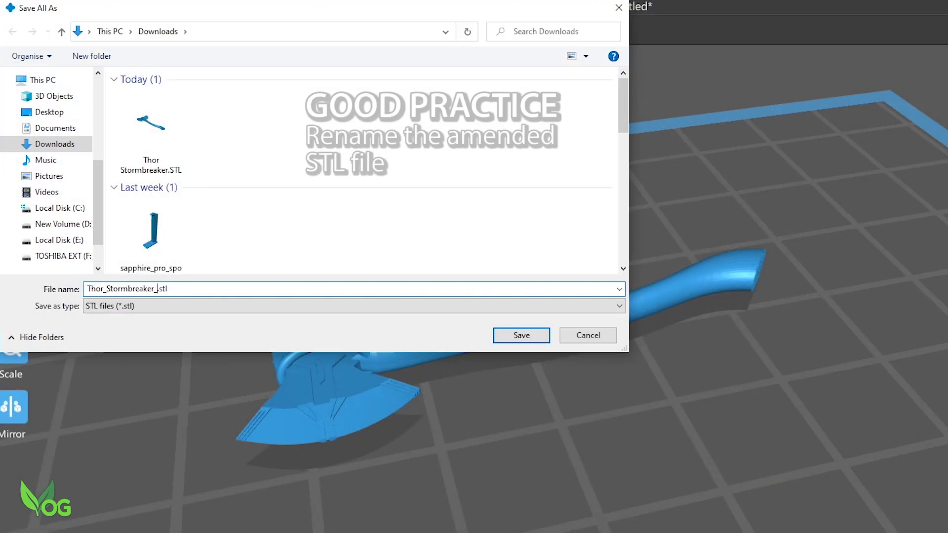
text(50mm)
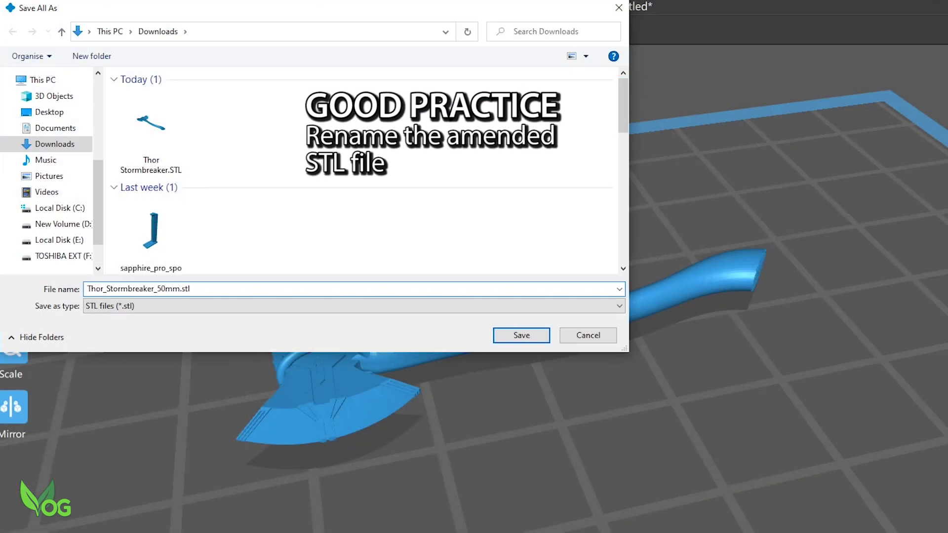
click(521, 335)
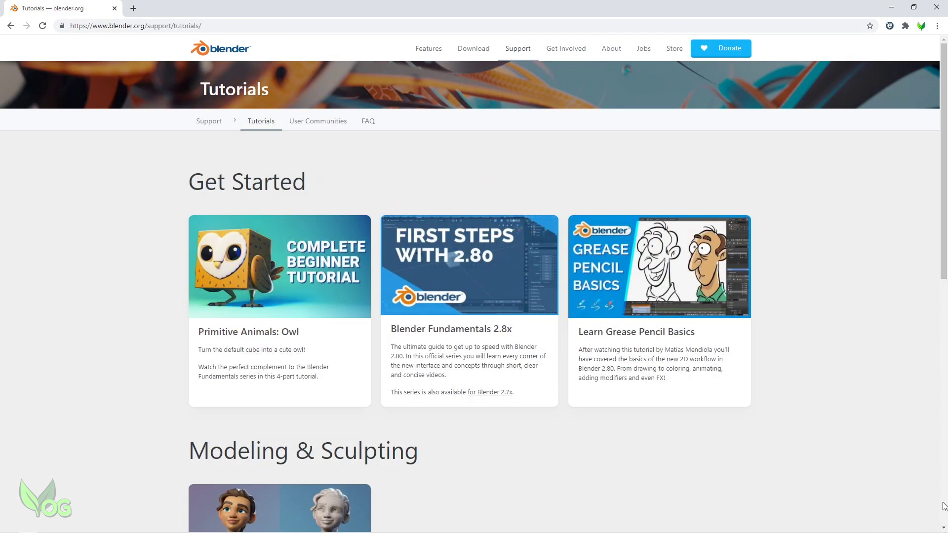
click(943, 506)
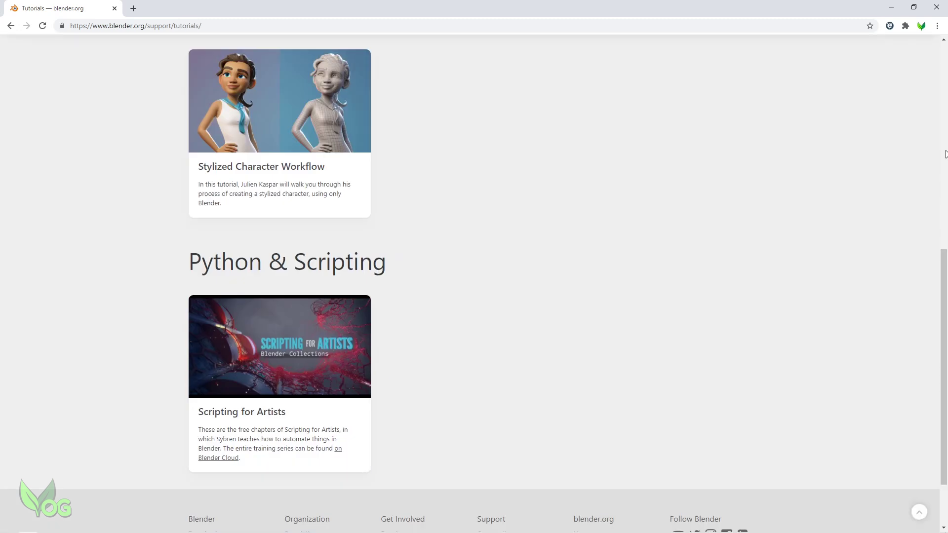
click(945, 154)
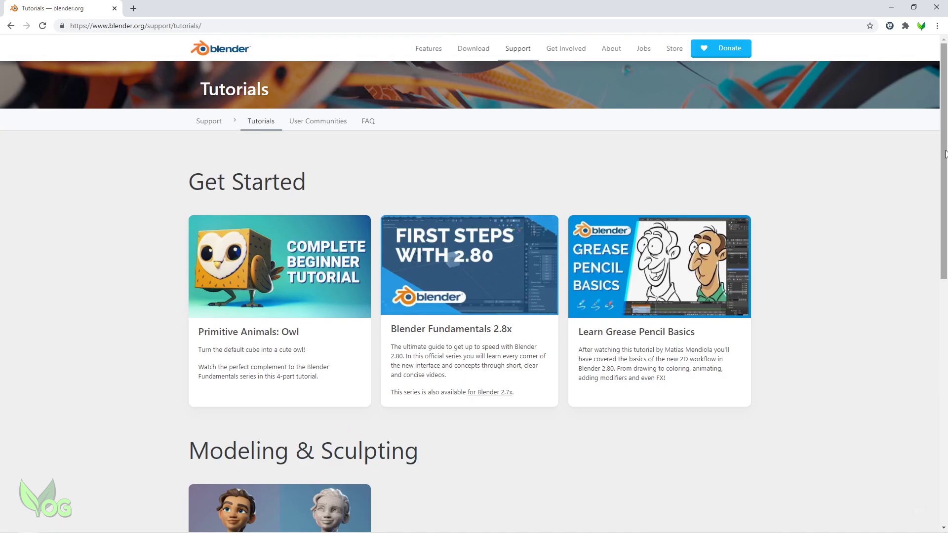
click(945, 506)
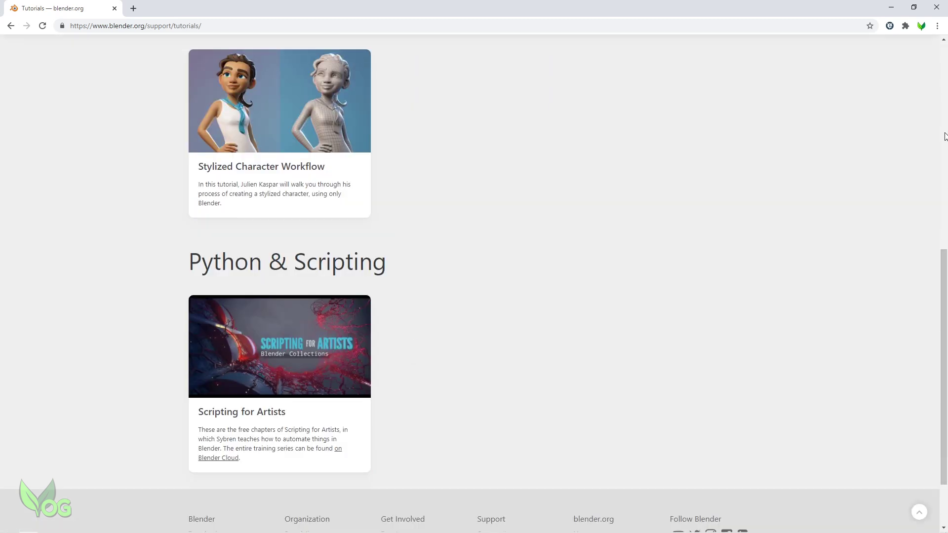
click(944, 70)
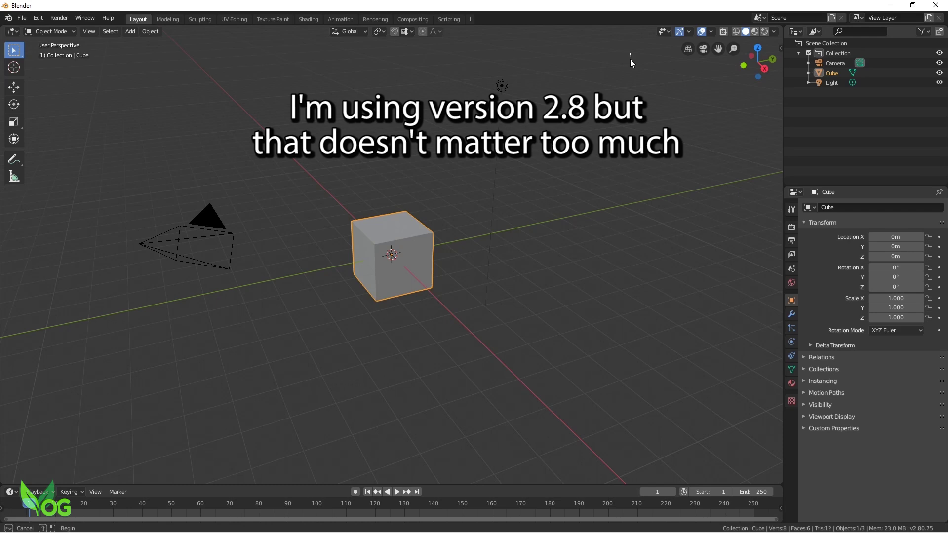
Step: Delete the default camera, cube and light, then import Thor_Stormbreaker_50mm.stl
drag(630, 55, 96, 474)
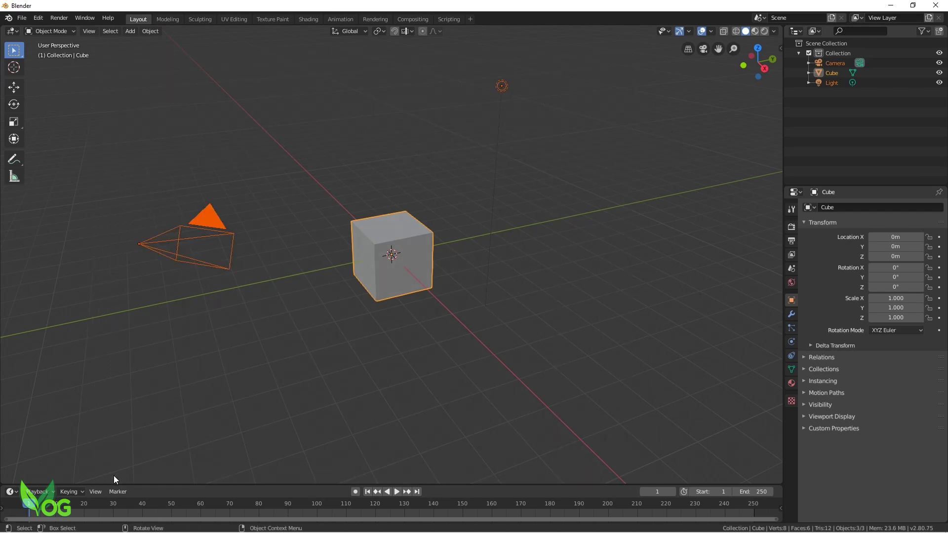
key(Delete)
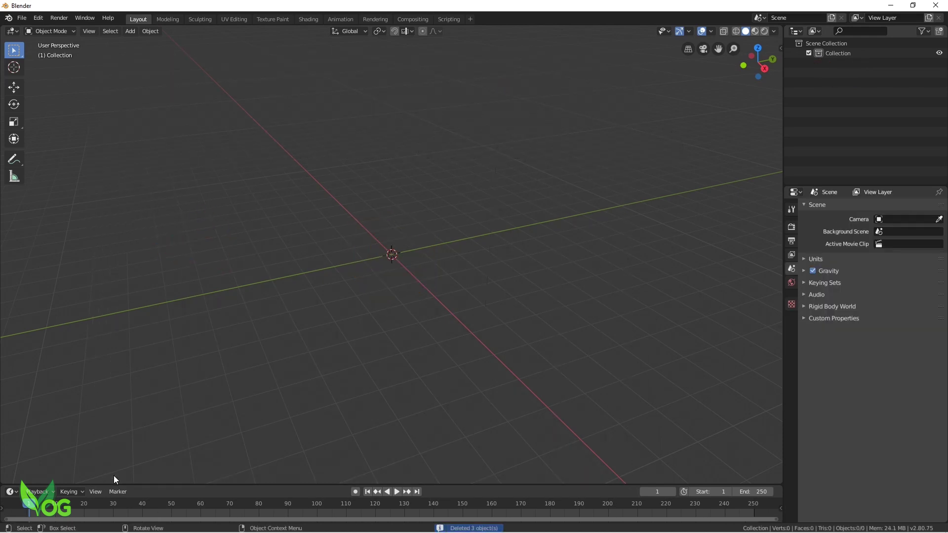
click(22, 19)
mouse_move(41, 156)
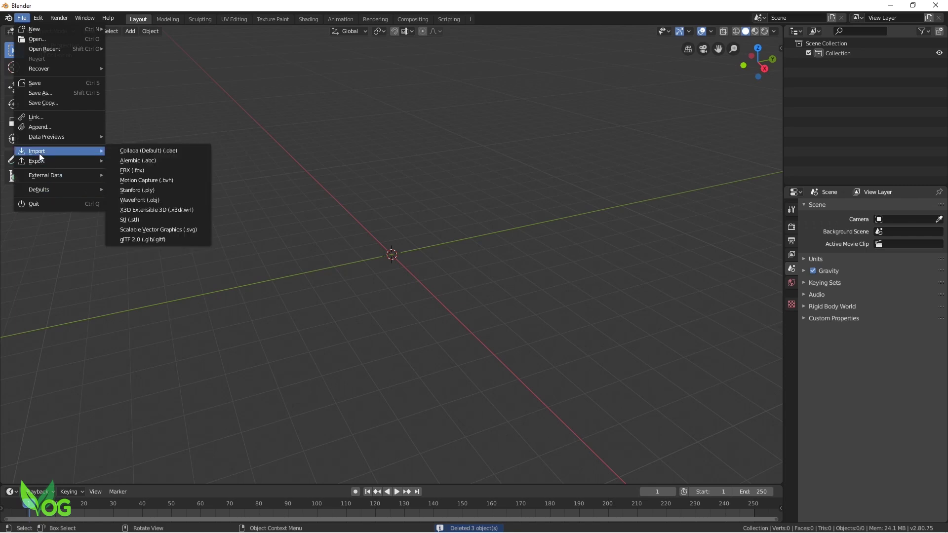
click(131, 219)
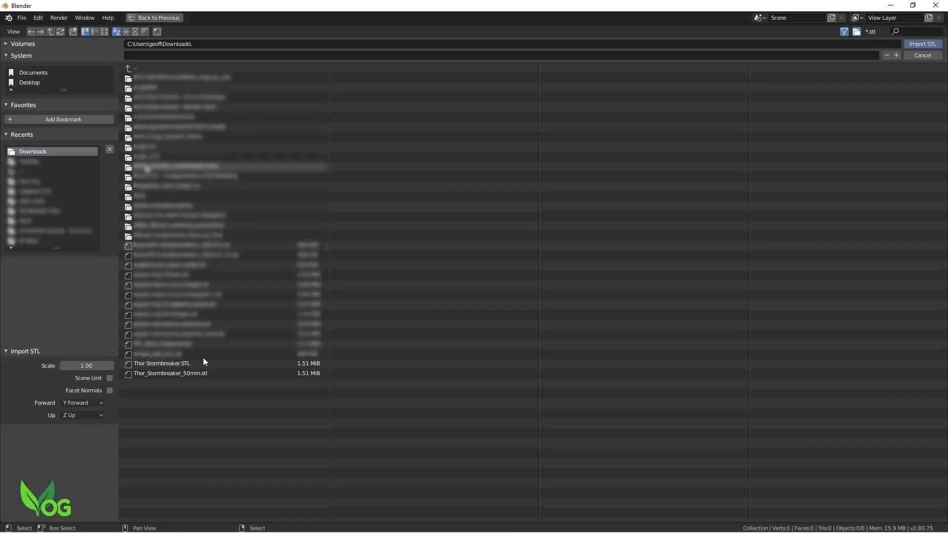
double_click(177, 372)
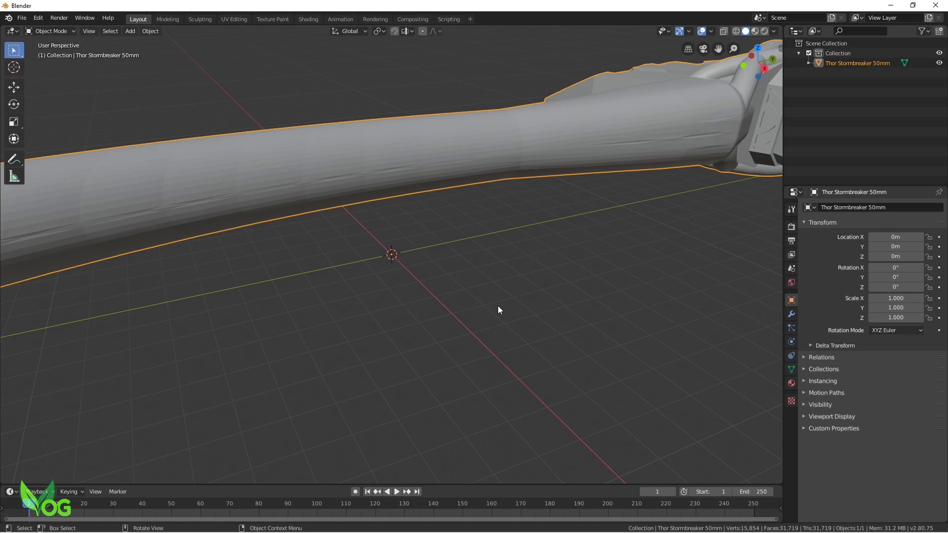
scroll(499, 304, down, 6)
middle_drag(500, 304, 774, 43)
scroll(383, 293, up, 3)
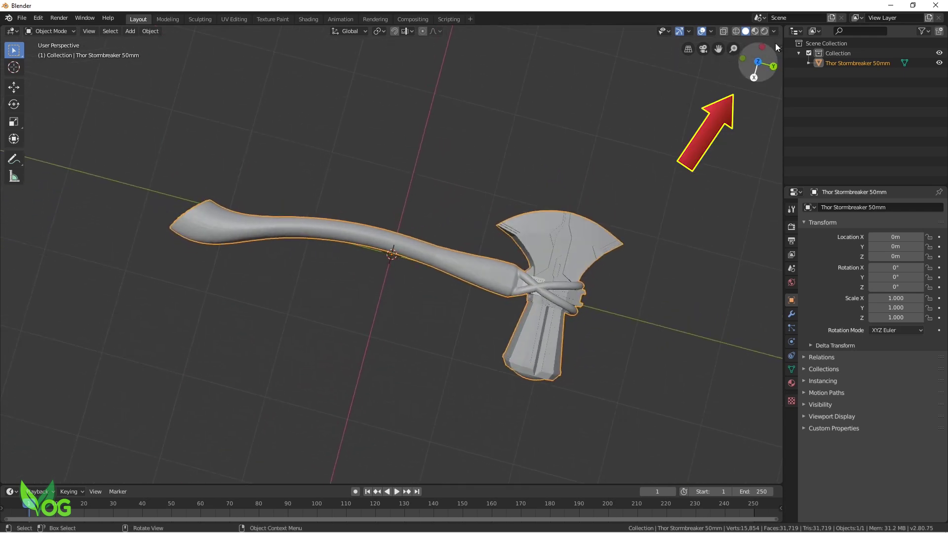
click(755, 63)
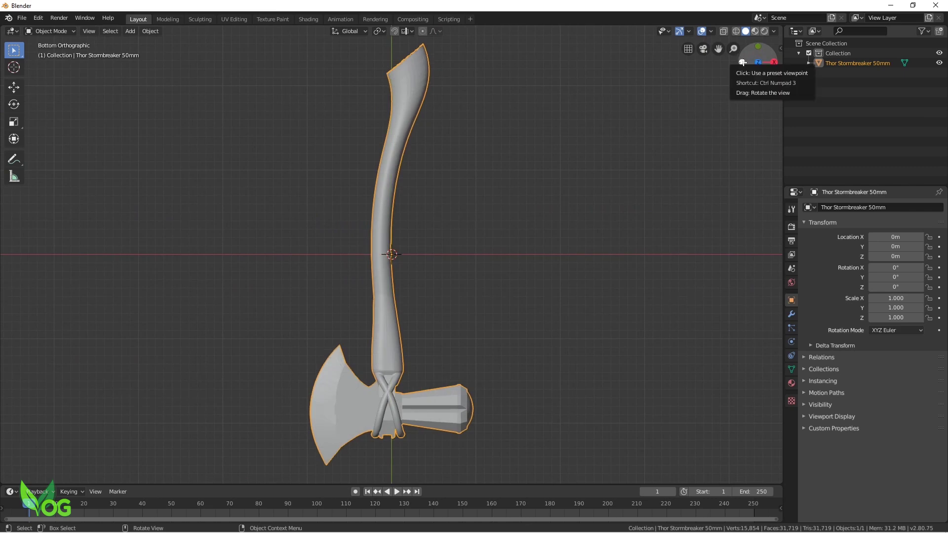
click(743, 63)
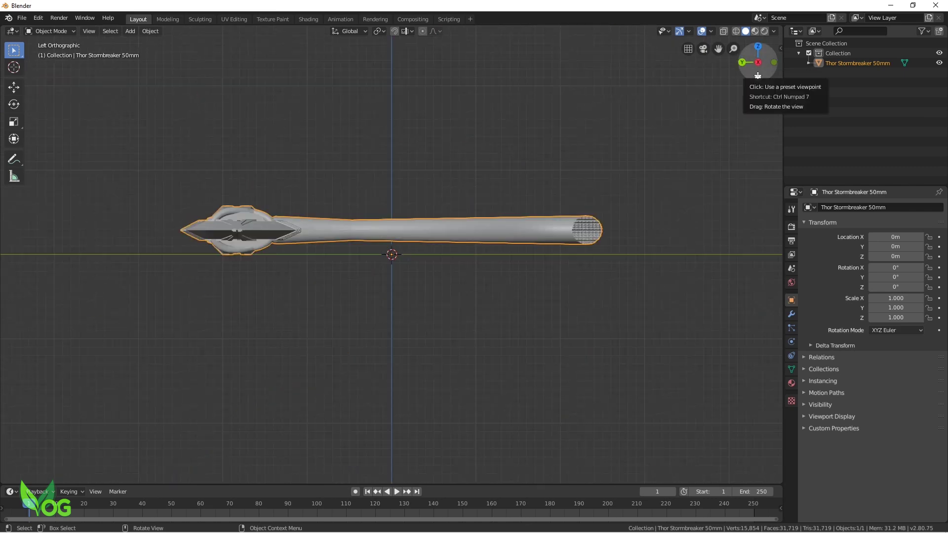
click(758, 78)
drag(758, 48, 773, 61)
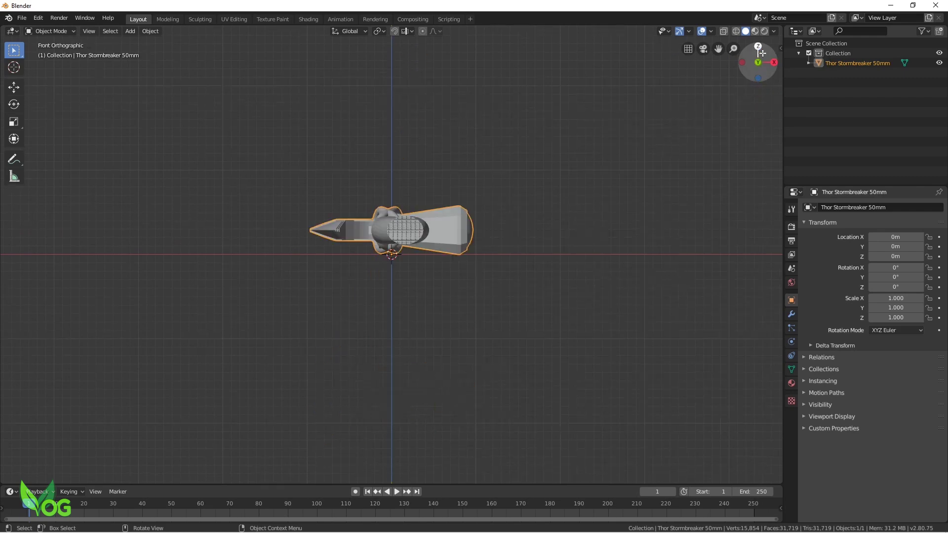
click(773, 62)
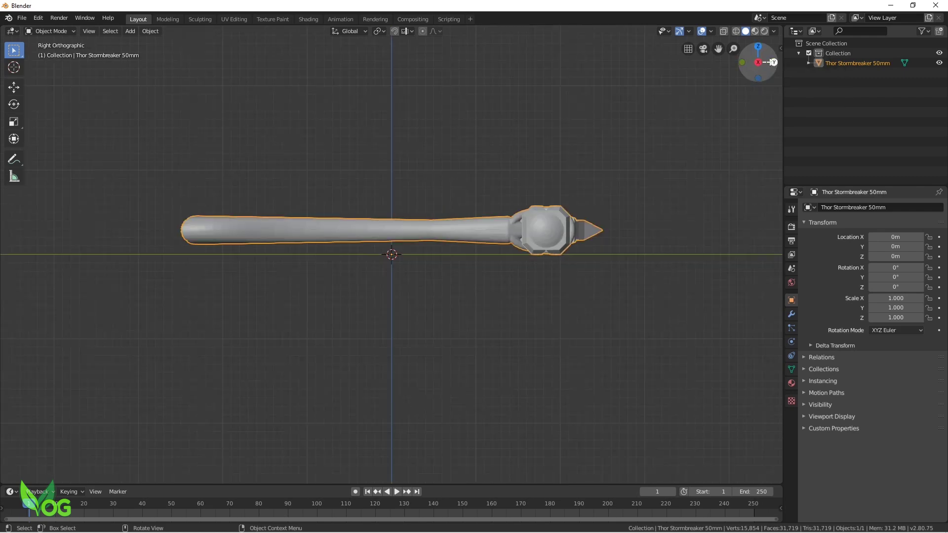
click(774, 62)
click(774, 62)
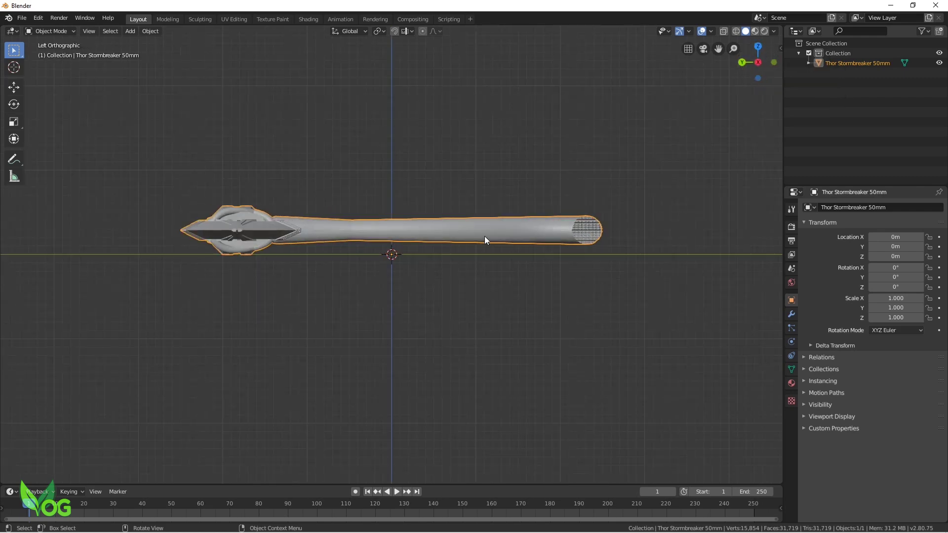
middle_drag(482, 170, 483, 180)
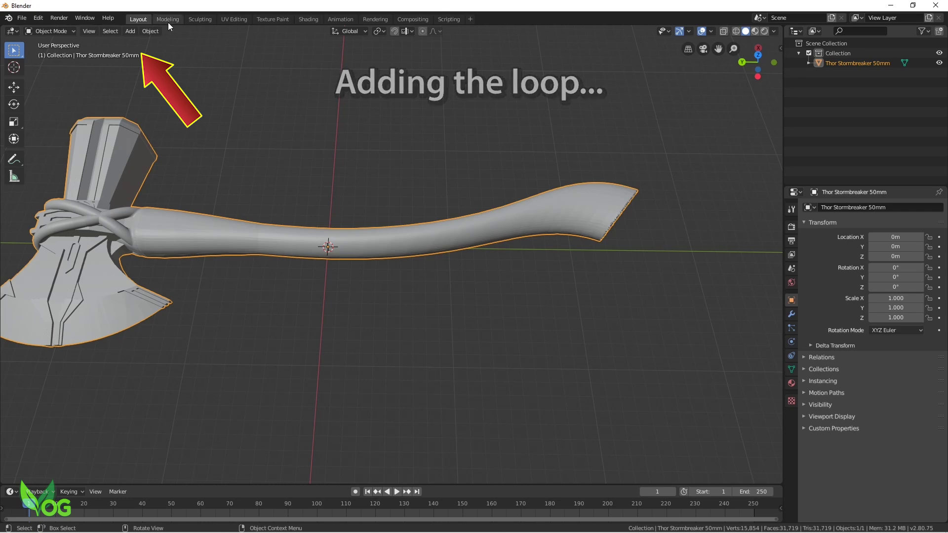
Step: Add a mesh torus at the origin beneath the axe handle
click(130, 32)
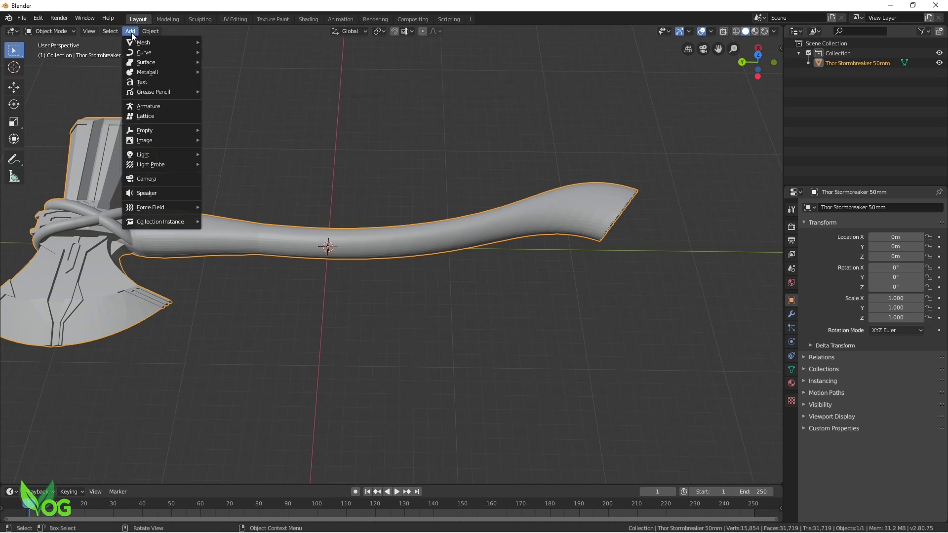
mouse_move(152, 45)
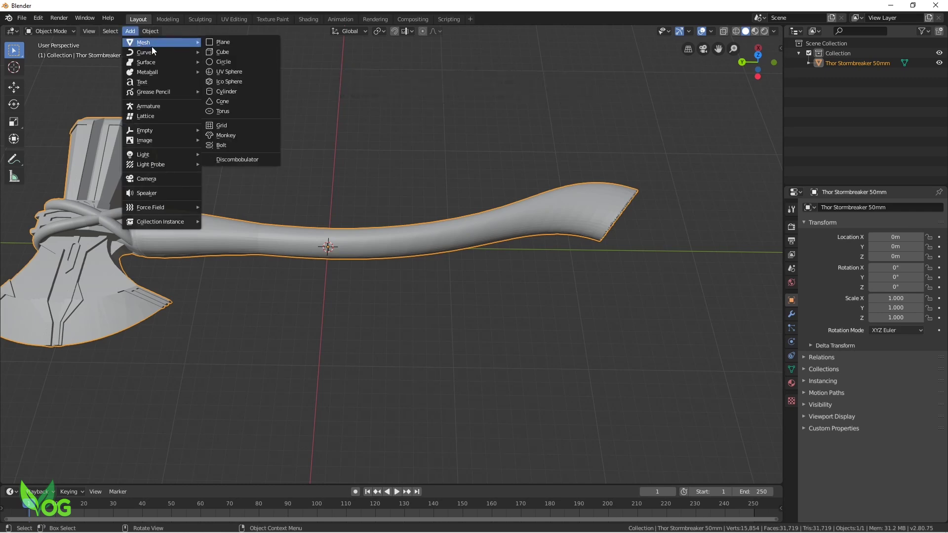
click(226, 112)
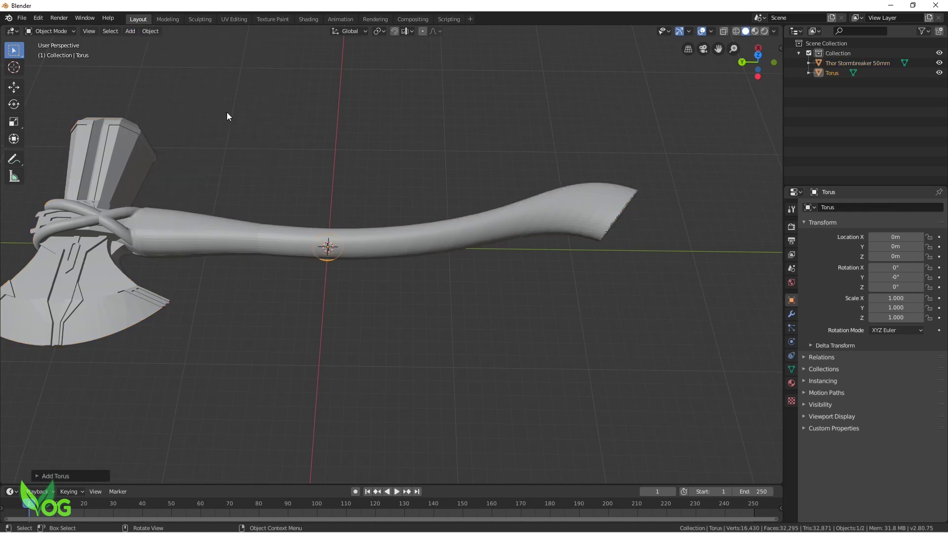
middle_drag(410, 359, 410, 309)
scroll(129, 278, up, 5)
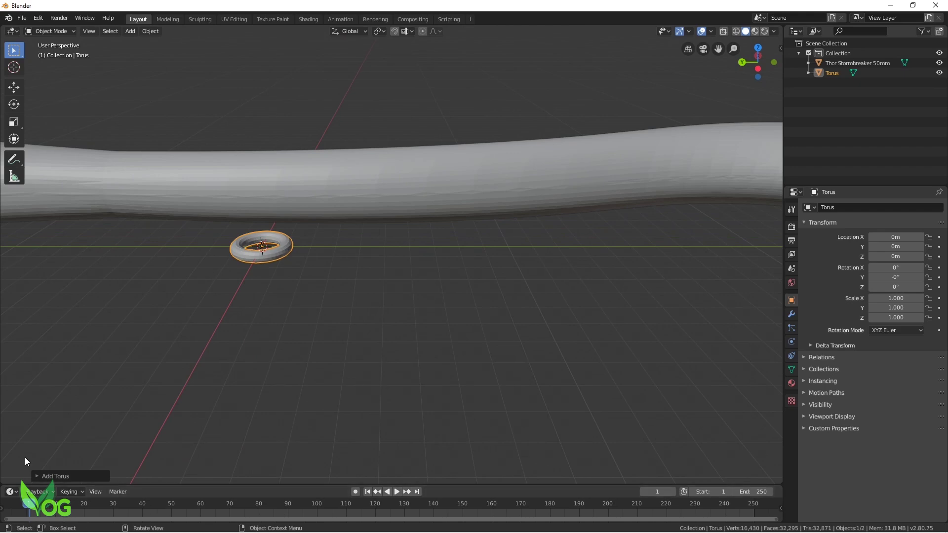
Step: In the Add Torus panel, set Minor Segments 48, Major Radius 4 m and Minor Radius 1 m
click(50, 476)
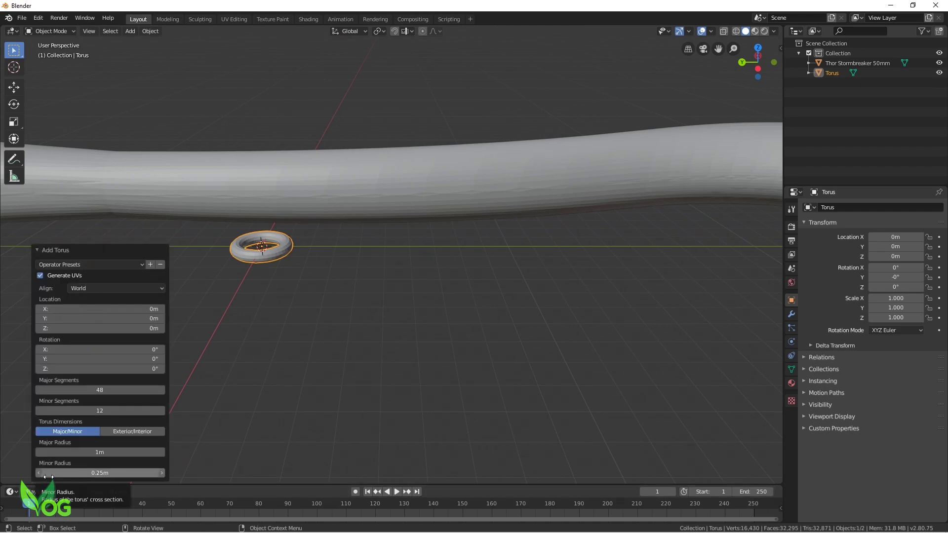
key(KP_Decimal)
middle_drag(551, 389, 548, 395)
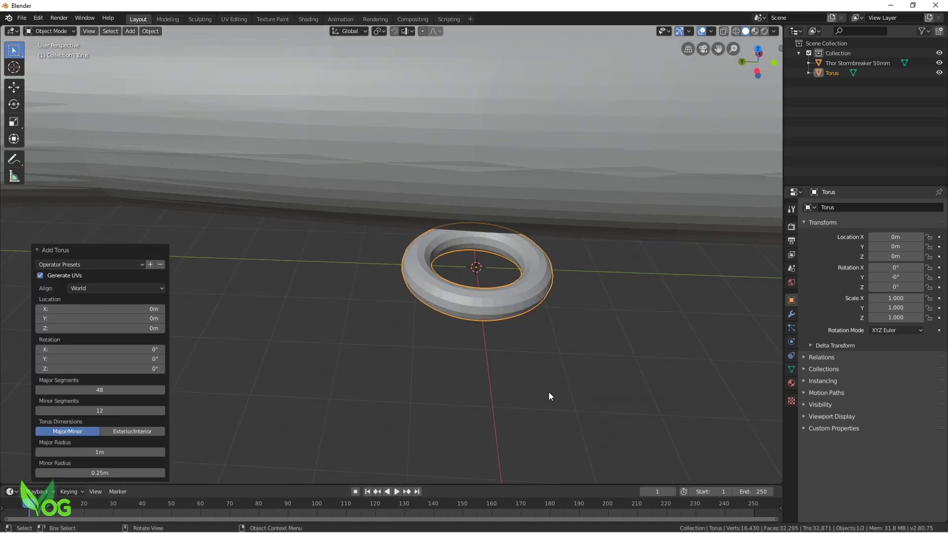
double_click(102, 410)
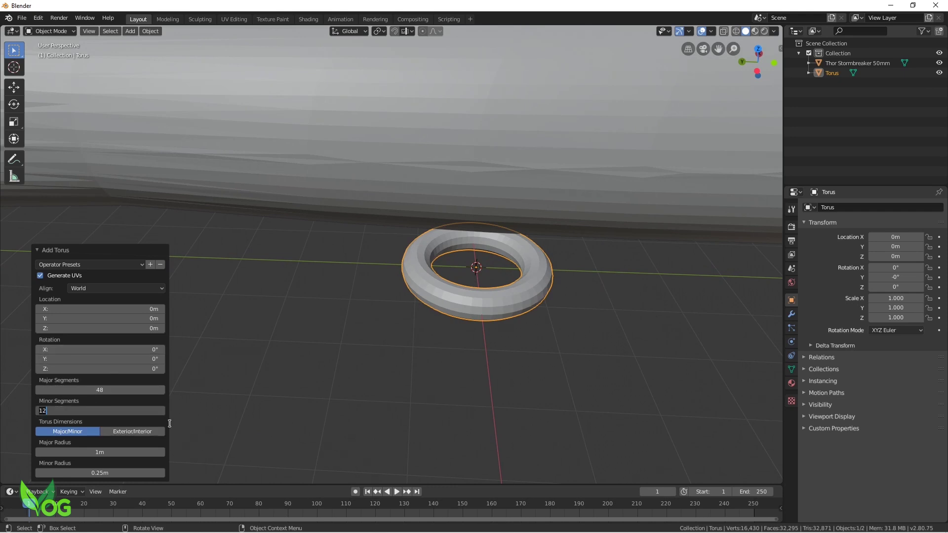
text(48)
key(Return)
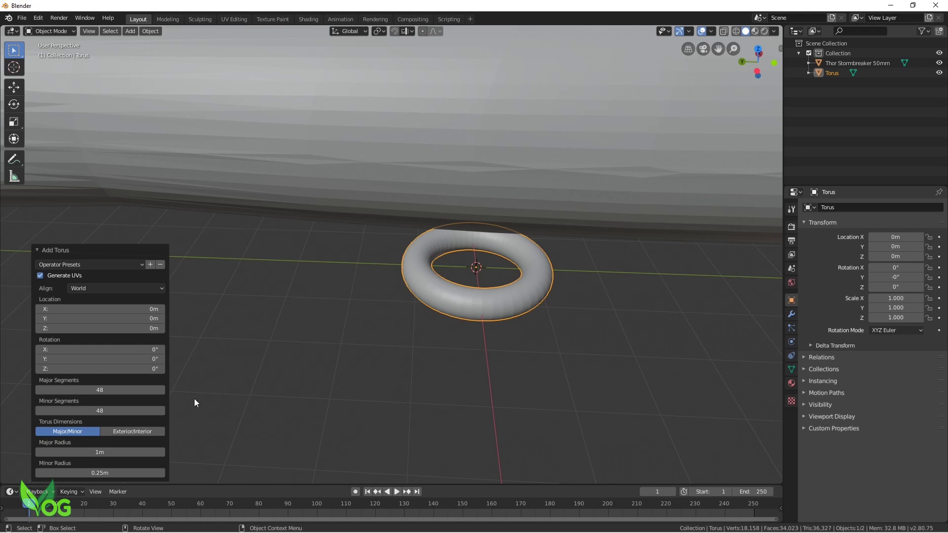
middle_drag(194, 399, 170, 412)
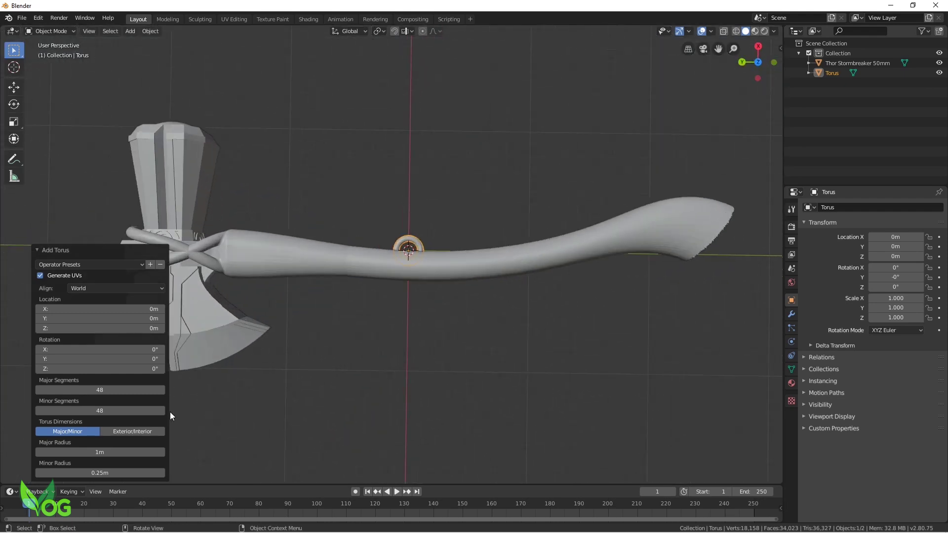
click(101, 451)
text(4)
key(Return)
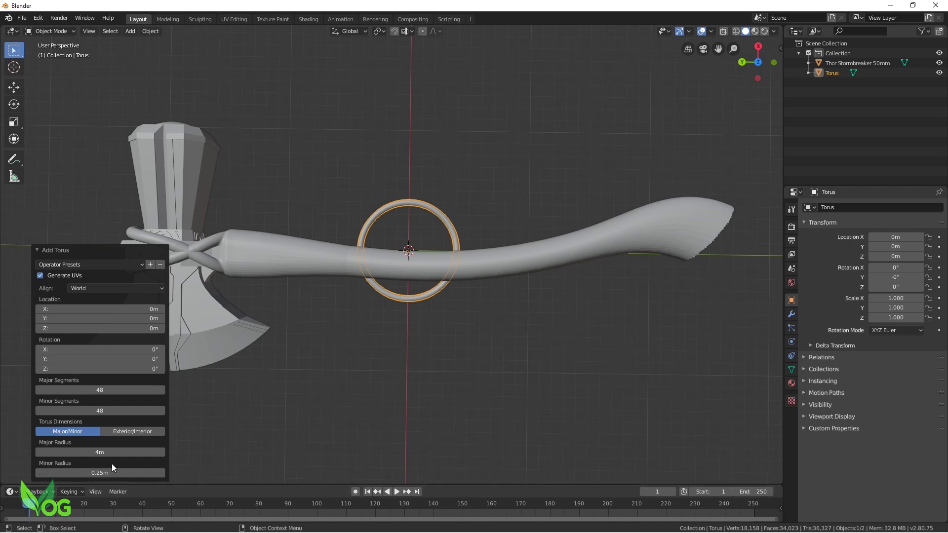
click(98, 473)
text(1)
key(Return)
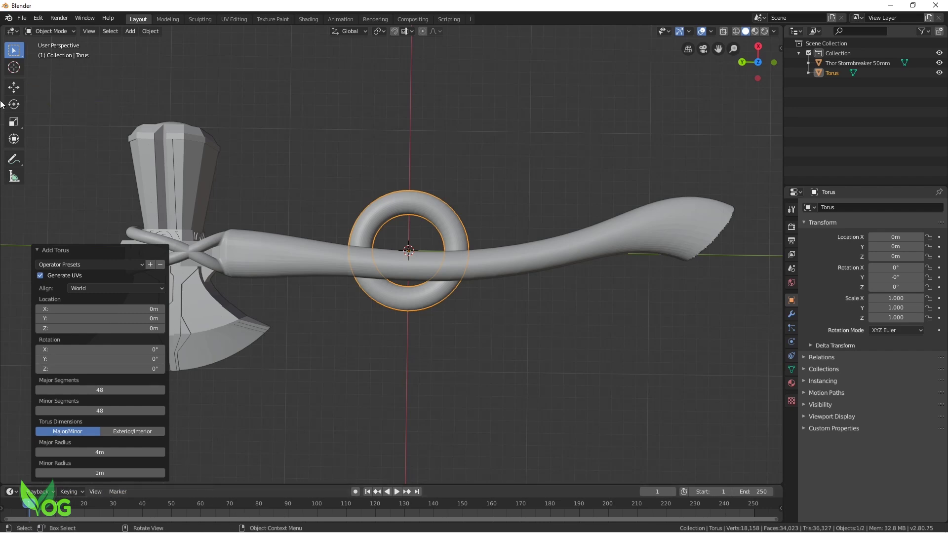
Step: Move the ring along Y, X and Z onto the handle's butt end (Y -25.291 m, Z 2.8455 m)
click(14, 88)
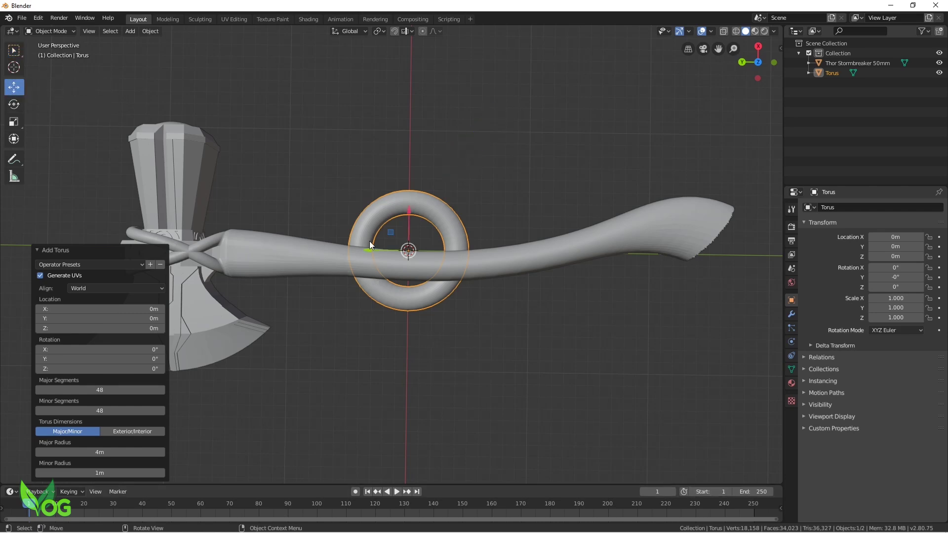
drag(368, 247, 708, 278)
drag(712, 212, 708, 184)
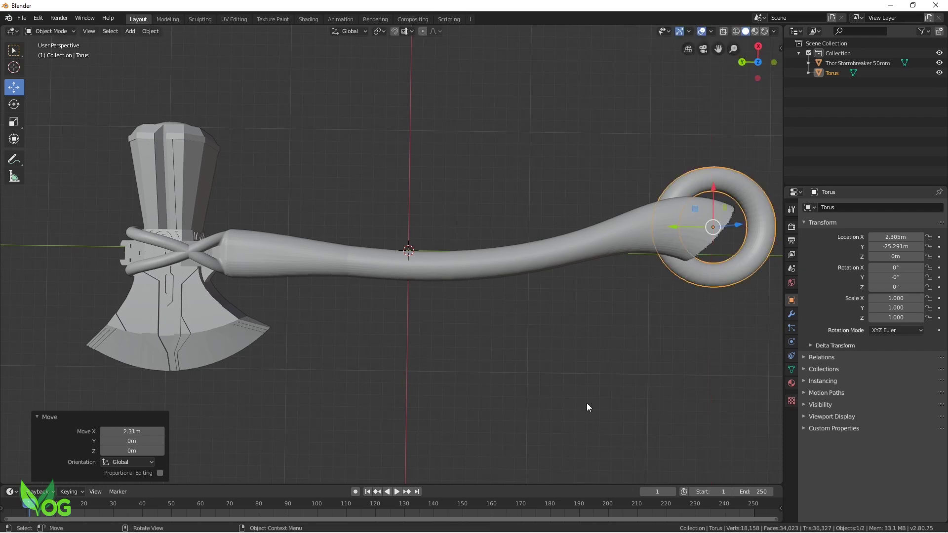
middle_drag(586, 407, 469, 297)
click(755, 69)
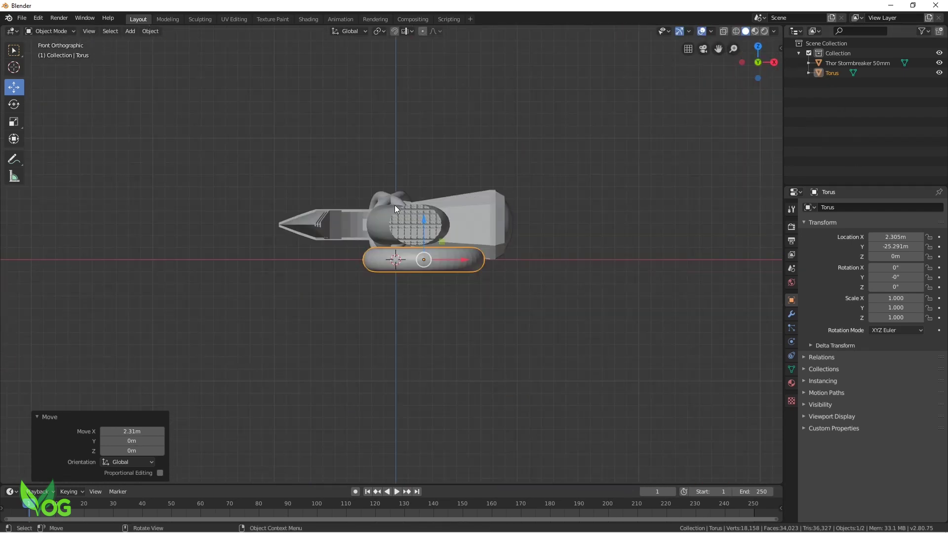
drag(424, 222, 424, 190)
scroll(428, 244, up, 6)
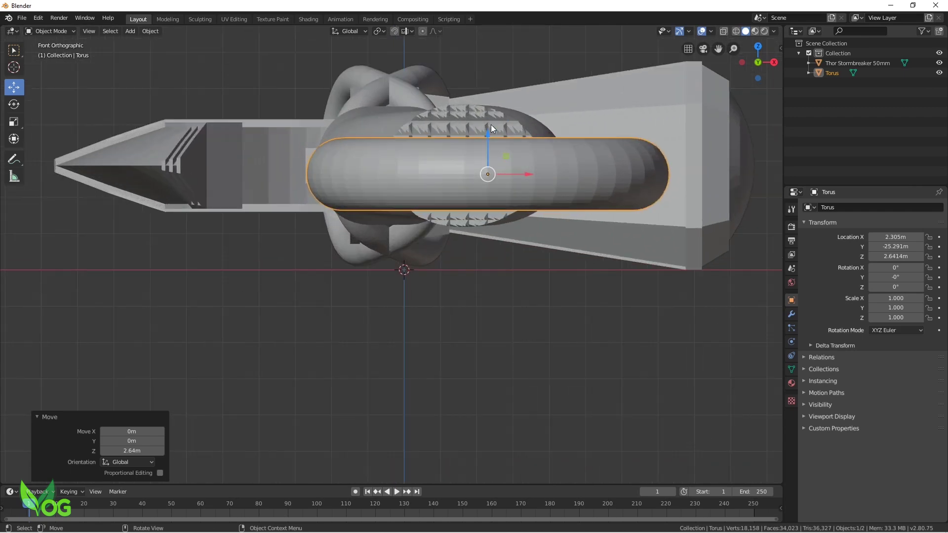
drag(490, 127, 488, 124)
middle_drag(487, 126, 632, 271)
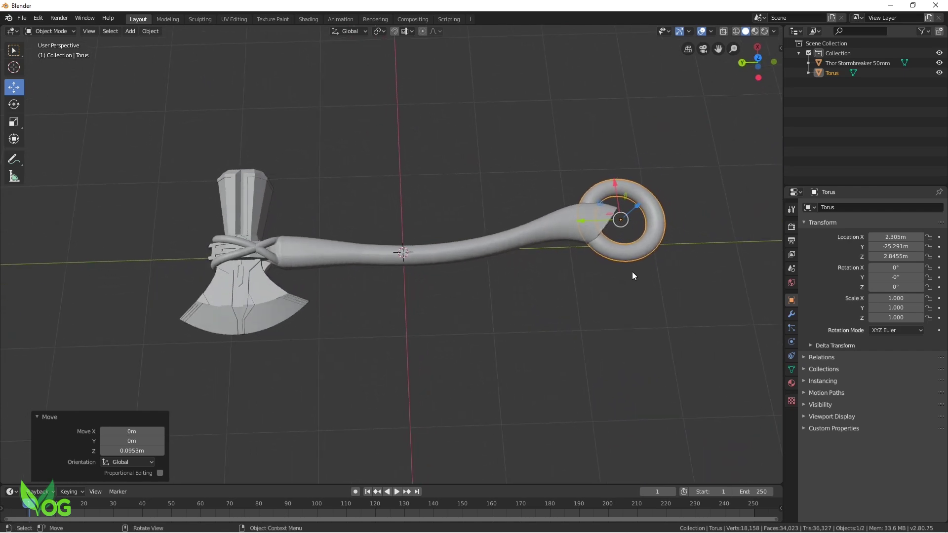
middle_drag(594, 311, 689, 359)
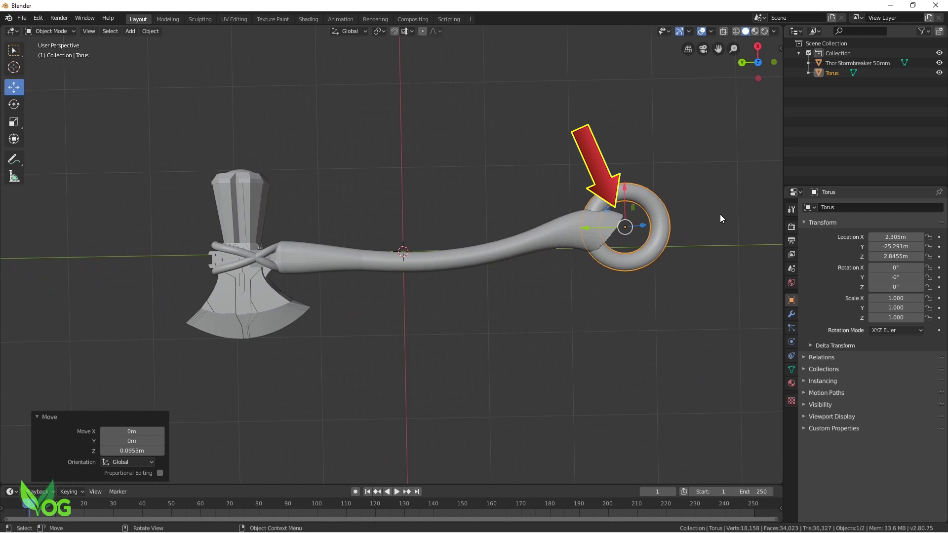
mouse_move(720, 218)
middle_down()
mouse_move(703, 231)
mouse_move(683, 133)
mouse_move(620, 227)
mouse_move(571, 227)
mouse_move(662, 253)
mouse_move(623, 242)
mouse_move(597, 256)
mouse_move(612, 259)
middle_up()
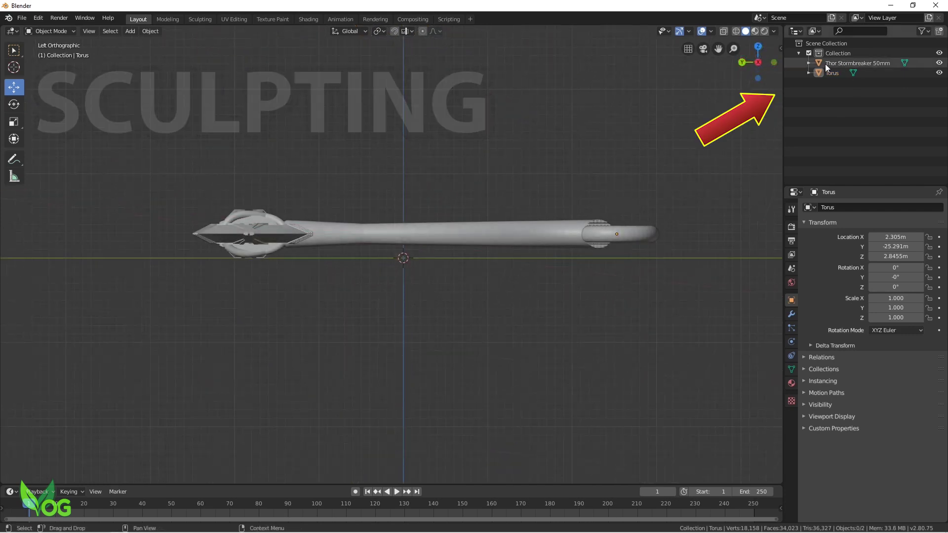
click(832, 64)
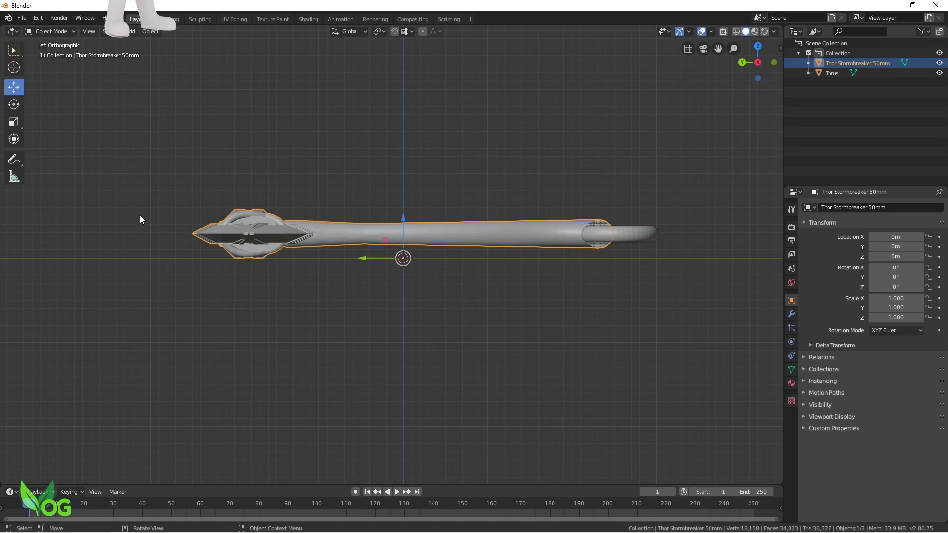
click(833, 72)
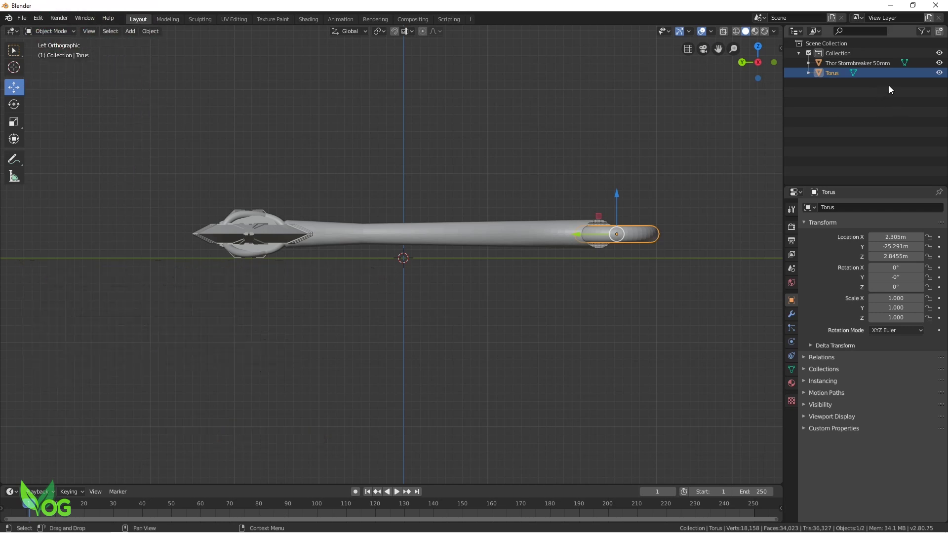
click(842, 63)
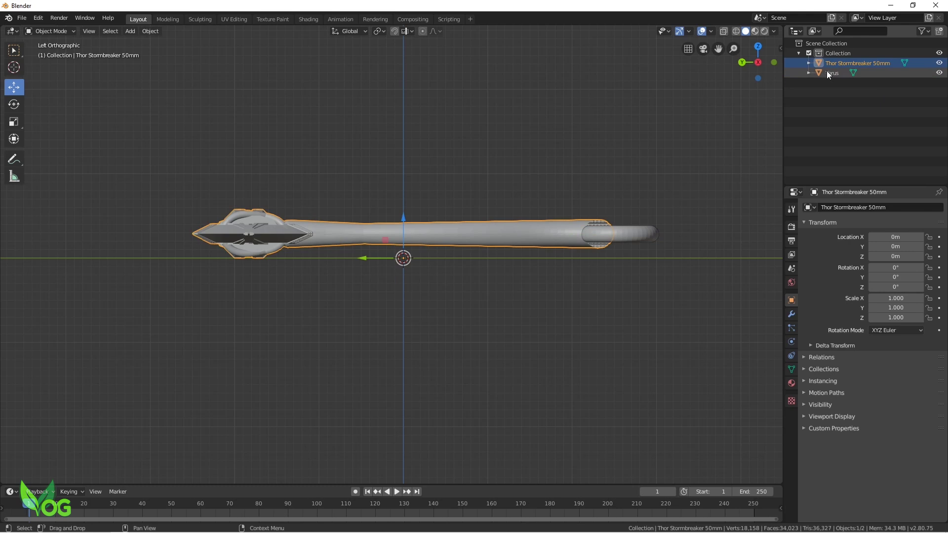
click(832, 73)
click(845, 63)
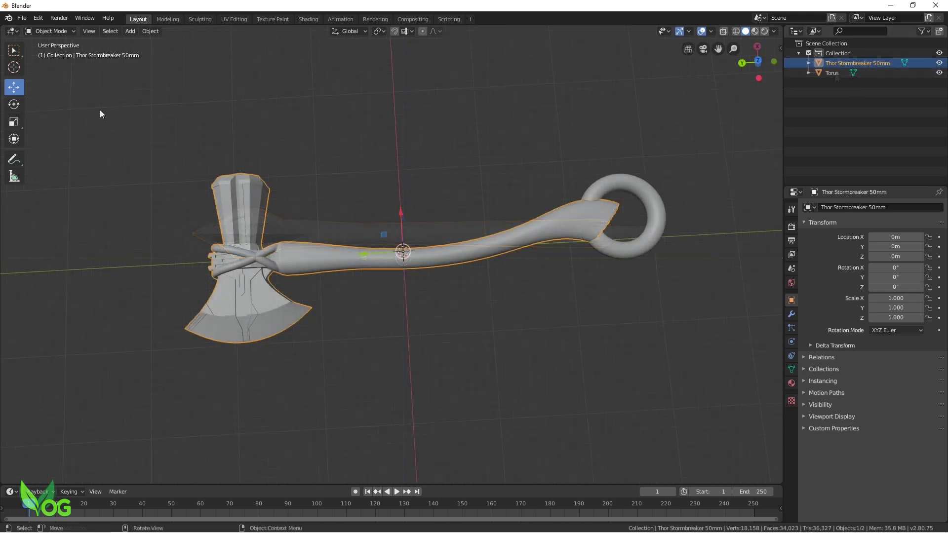
Step: Enter Sculpt Mode through the Sculpting workspace and frame the whole axe with its ring
click(200, 18)
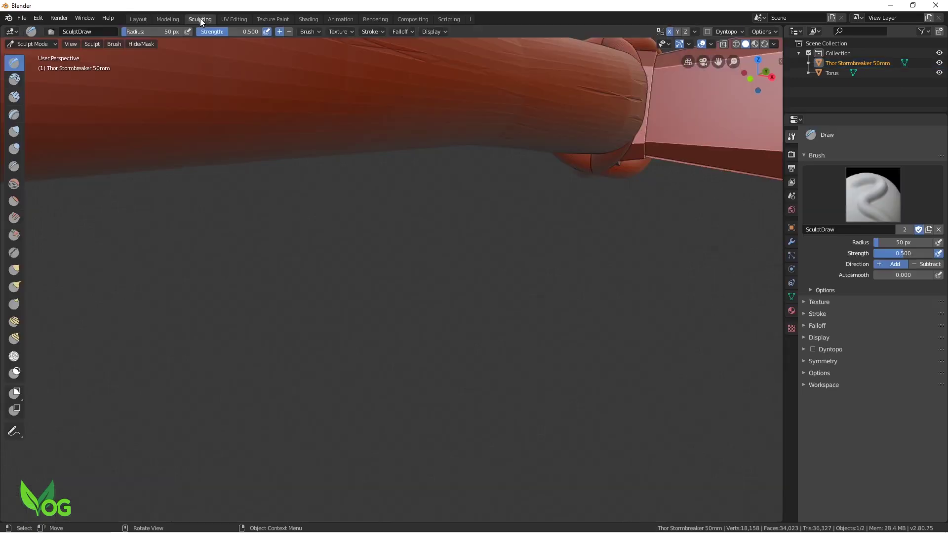
middle_drag(277, 272, 412, 385)
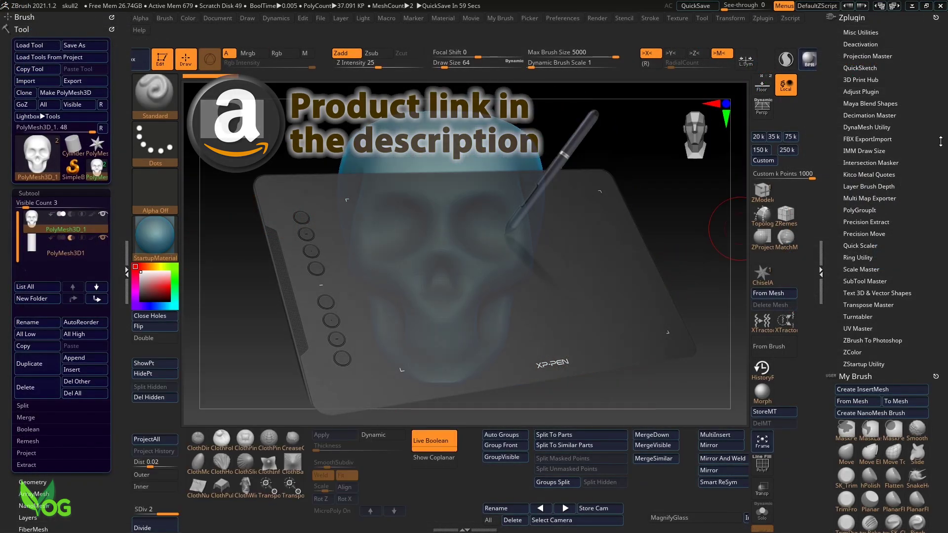
Step: At subdivision level 4, stroke ClayTubes rims symmetrically around both skull eye sockets
key(ctrl+d)
key(ctrl+d)
key(ctrl+d)
key(shift+d)
key(shift+d)
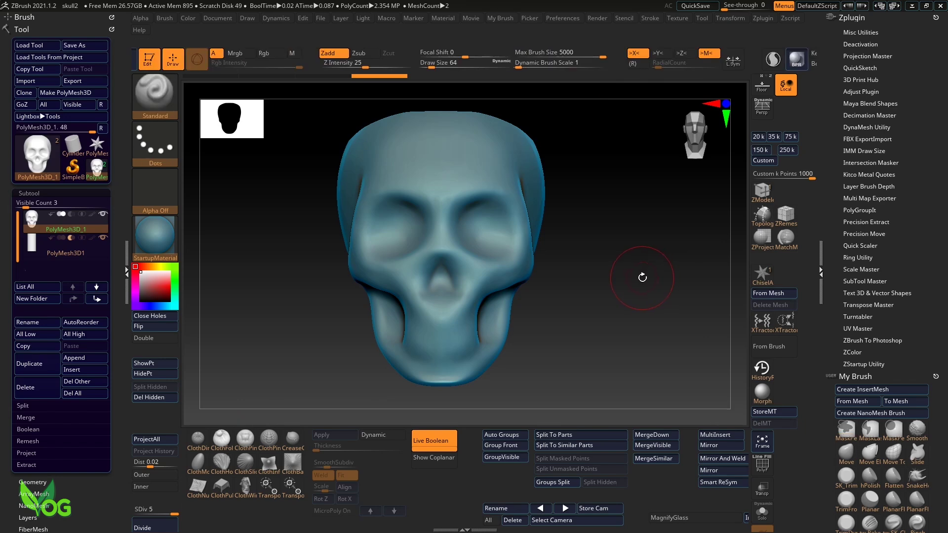
scroll(878, 247, down, 10)
click(846, 108)
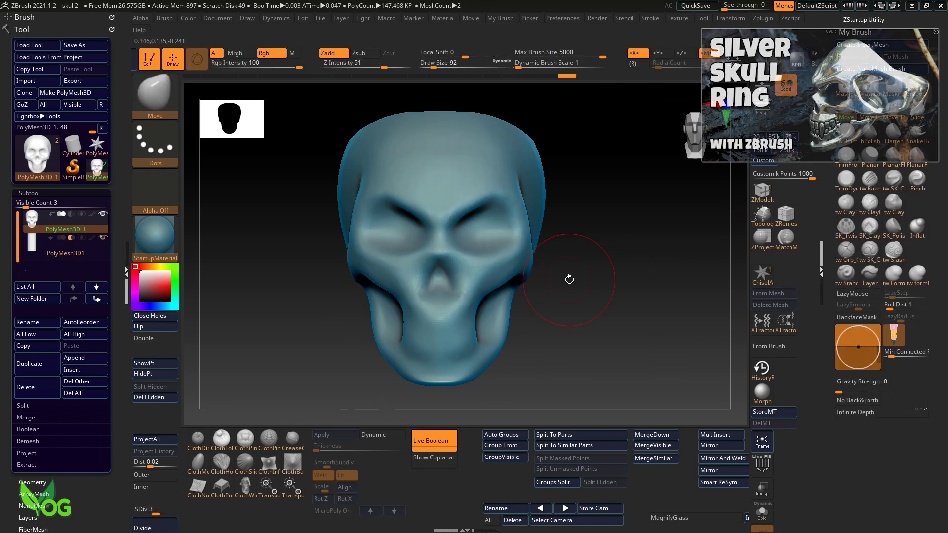
drag(567, 275, 680, 311)
click(846, 202)
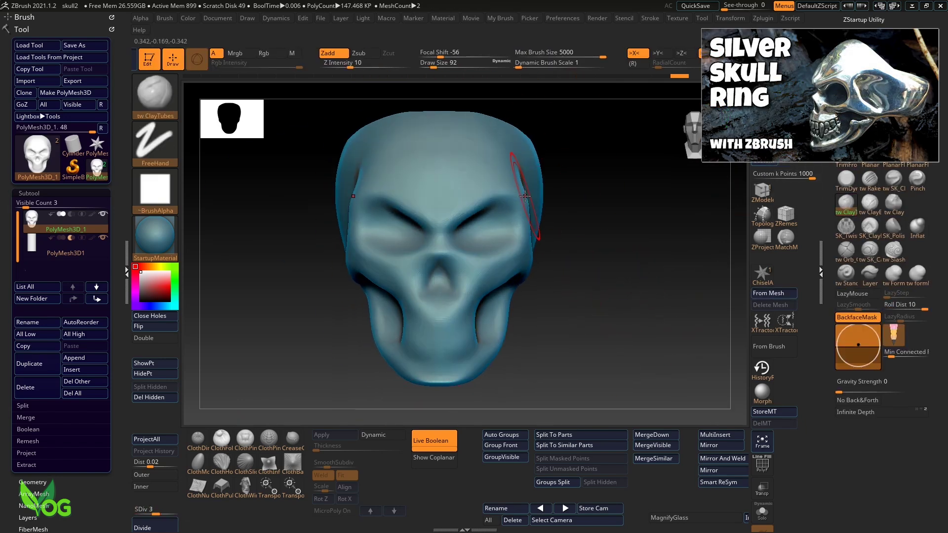
key(d)
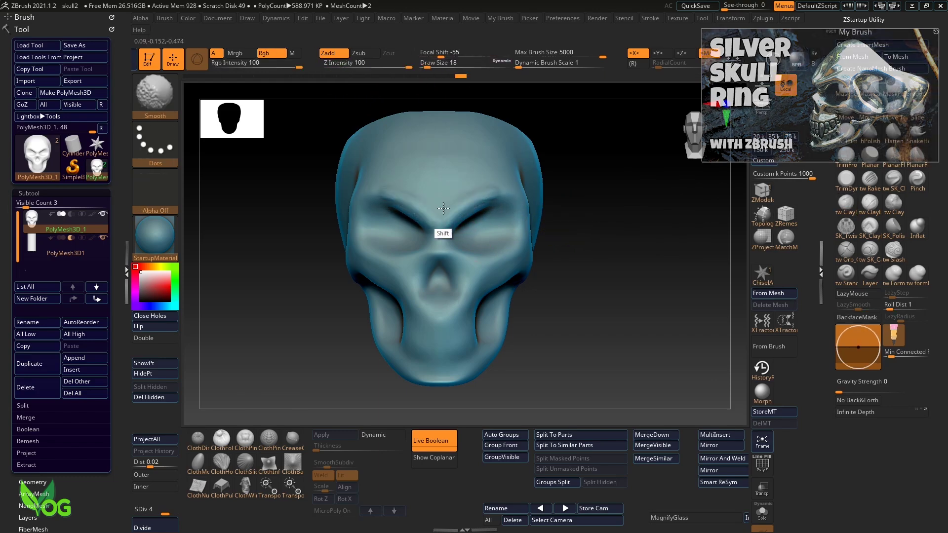
mouse_move(464, 207)
mouse_down()
mouse_move(495, 226)
mouse_move(489, 203)
mouse_up()
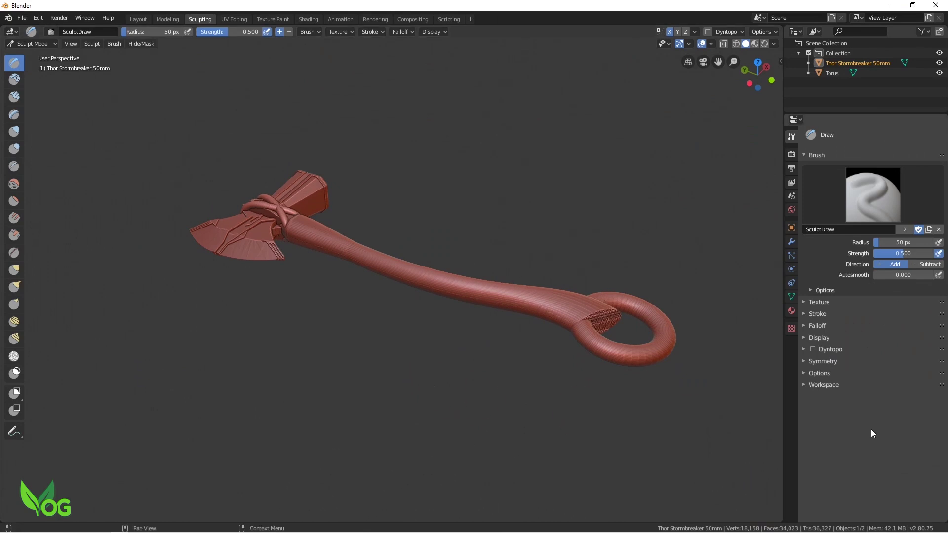
Step: Expand Dyntopo in the brush properties and enable it at 12.00 px detail size
click(803, 348)
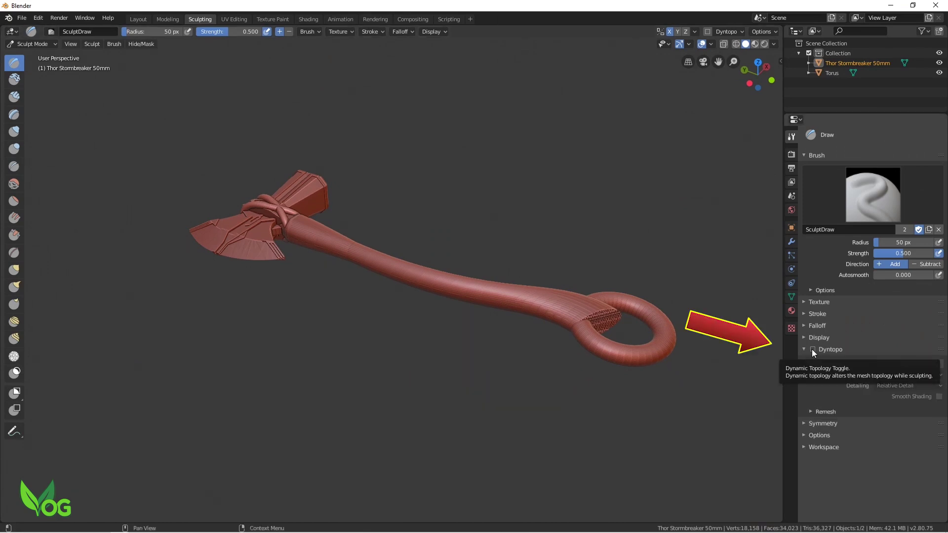
click(812, 349)
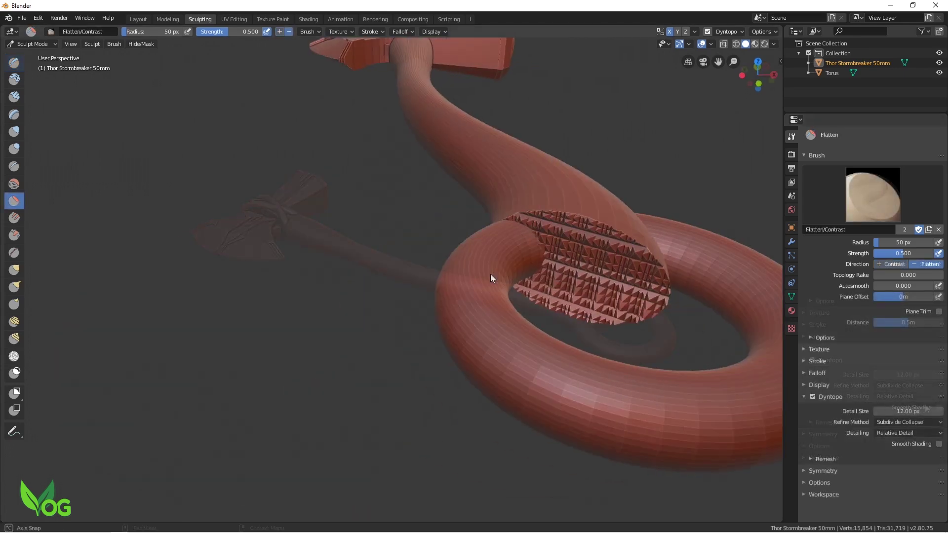
Step: Flatten the spiky cut face of the axe handle with the Flatten brush
scroll(473, 270, up, 4)
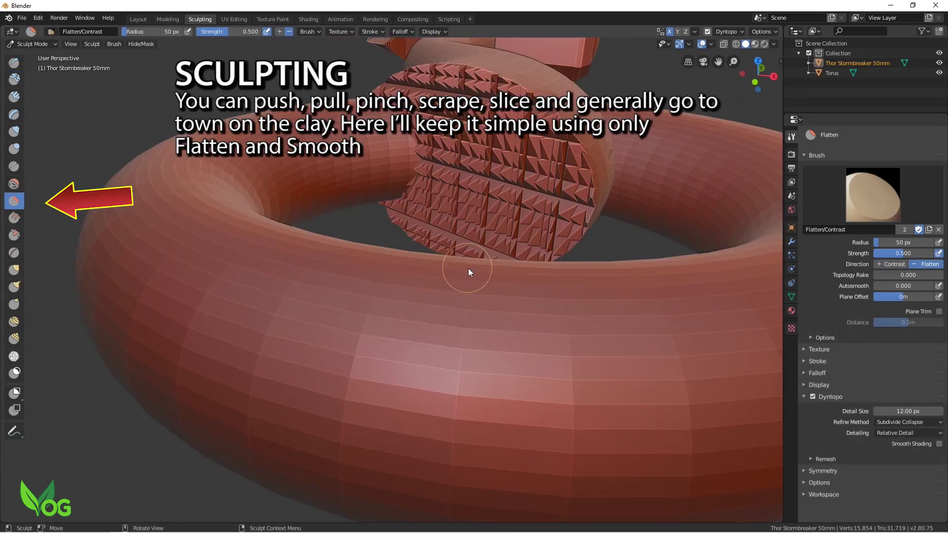
scroll(486, 253, down, 5)
scroll(489, 248, up, 6)
scroll(459, 267, down, 6)
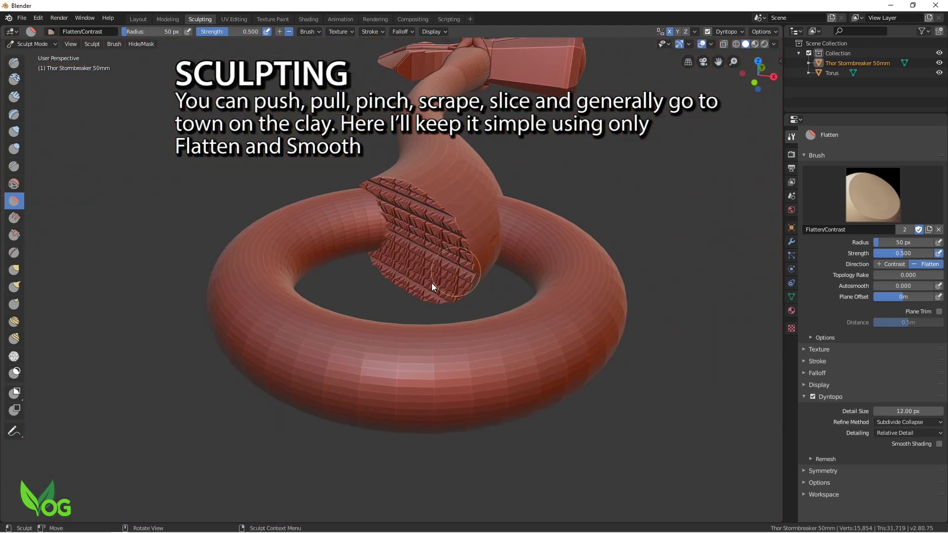
scroll(439, 266, up, 5)
mouse_move(446, 254)
mouse_down()
mouse_move(446, 215)
mouse_move(445, 228)
mouse_move(429, 201)
mouse_move(444, 205)
mouse_move(441, 166)
mouse_move(413, 142)
mouse_move(422, 192)
mouse_move(453, 187)
mouse_move(472, 232)
mouse_move(438, 236)
mouse_move(402, 178)
mouse_move(433, 221)
mouse_move(445, 263)
mouse_move(470, 205)
mouse_move(414, 157)
mouse_move(462, 167)
mouse_move(448, 147)
mouse_move(486, 183)
mouse_move(488, 267)
mouse_move(457, 282)
mouse_move(406, 218)
mouse_move(384, 220)
mouse_up()
mouse_move(383, 168)
mouse_down()
mouse_move(375, 190)
mouse_move(265, 214)
mouse_move(294, 236)
mouse_move(252, 194)
mouse_move(283, 211)
mouse_move(384, 193)
mouse_up()
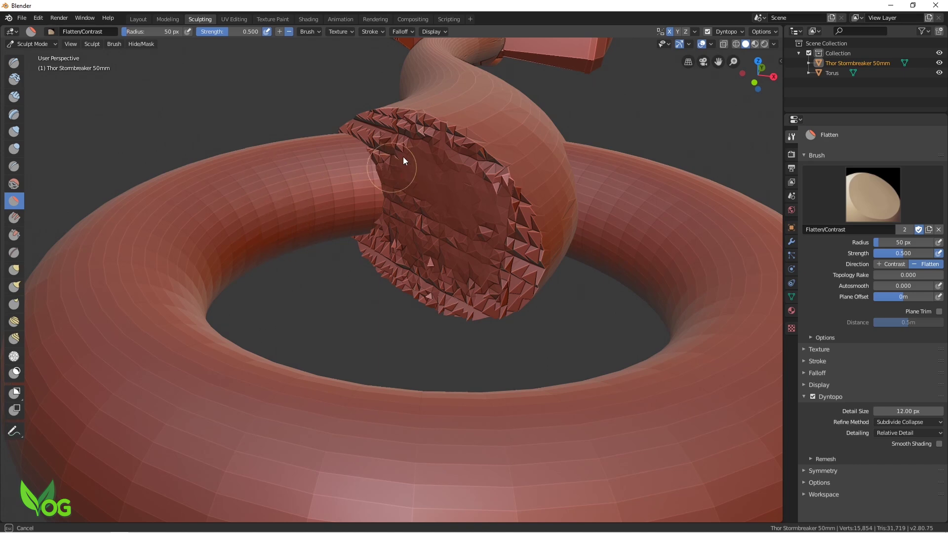
mouse_move(433, 149)
mouse_down()
mouse_move(452, 247)
mouse_move(394, 200)
mouse_move(493, 222)
mouse_up()
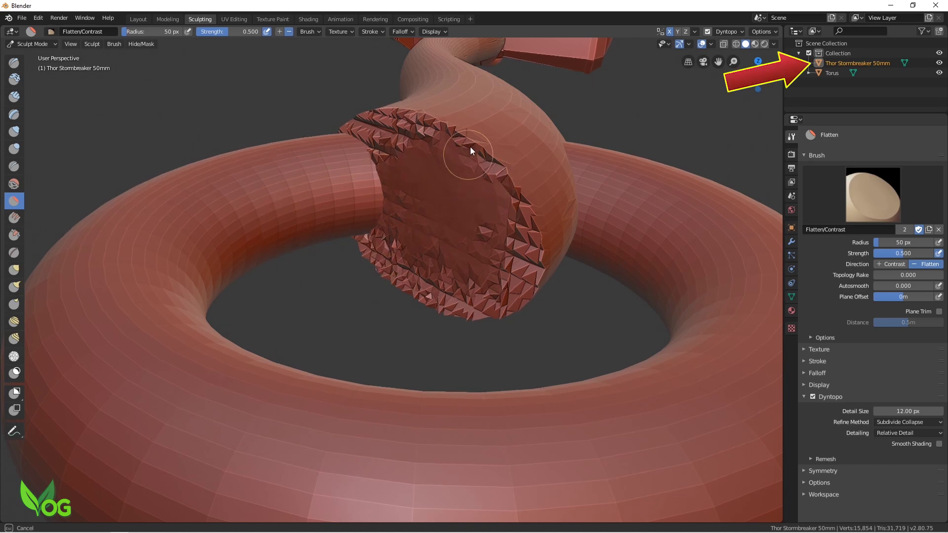
mouse_move(470, 146)
mouse_down()
mouse_move(504, 245)
mouse_move(504, 215)
mouse_move(475, 261)
mouse_move(501, 264)
mouse_move(388, 260)
mouse_move(421, 287)
mouse_move(485, 198)
mouse_move(365, 140)
mouse_move(458, 153)
mouse_up()
mouse_move(502, 197)
mouse_down()
mouse_move(516, 288)
mouse_move(409, 287)
mouse_move(360, 228)
mouse_move(392, 272)
mouse_move(435, 296)
mouse_move(503, 306)
mouse_move(399, 211)
mouse_move(372, 130)
mouse_move(487, 166)
mouse_move(522, 228)
mouse_move(501, 301)
mouse_move(448, 304)
mouse_move(365, 257)
mouse_move(481, 211)
mouse_move(430, 131)
mouse_move(398, 174)
mouse_up()
Step: Flatten and smooth the jagged rim of the handle's cut face from several angles
mouse_move(397, 174)
middle_down()
mouse_move(369, 309)
mouse_move(371, 290)
middle_up()
drag(653, 257, 626, 281)
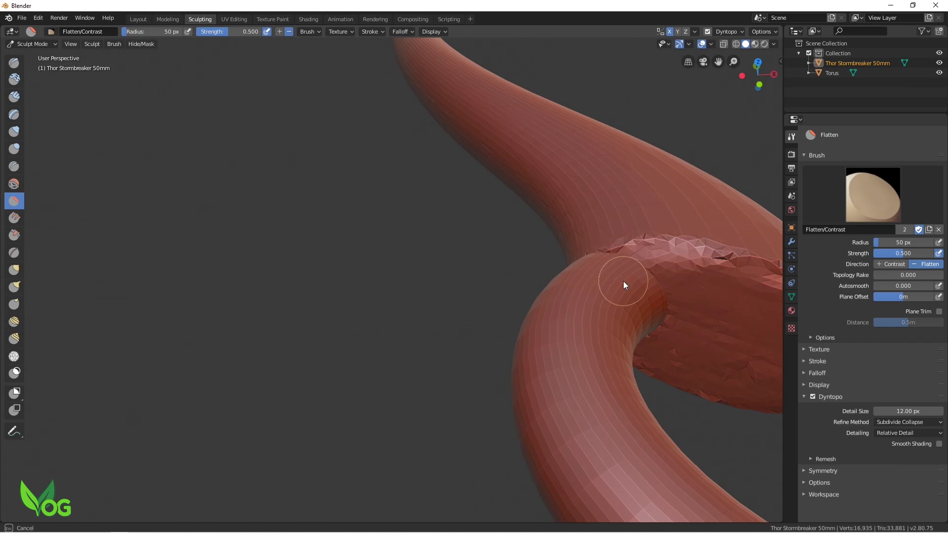
mouse_move(626, 282)
middle_down()
mouse_move(666, 334)
mouse_move(603, 306)
mouse_move(459, 344)
mouse_move(503, 324)
middle_up()
scroll(602, 306, down, 5)
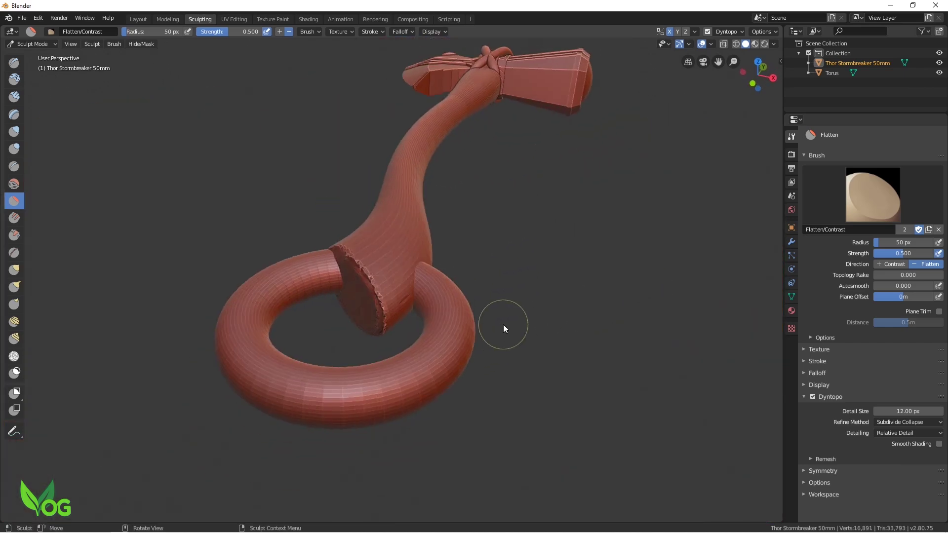
scroll(501, 324, up, 5)
mouse_move(292, 224)
mouse_down()
mouse_move(328, 287)
mouse_move(336, 272)
mouse_move(349, 329)
mouse_move(315, 256)
mouse_move(365, 340)
mouse_move(368, 374)
mouse_move(338, 274)
mouse_move(288, 220)
mouse_move(302, 233)
mouse_move(314, 294)
mouse_move(345, 301)
mouse_move(344, 368)
mouse_up()
mouse_move(345, 368)
middle_down()
mouse_move(322, 441)
mouse_move(335, 456)
mouse_move(241, 247)
middle_up()
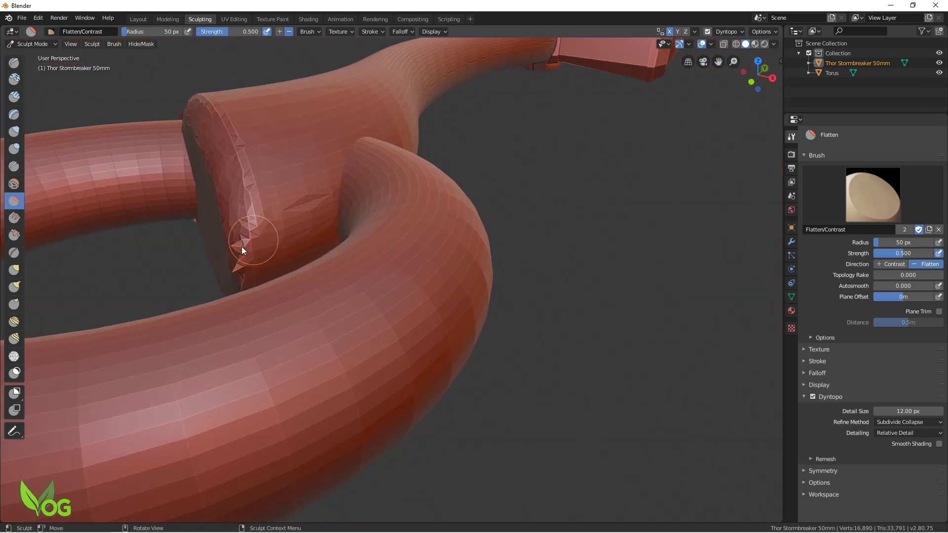
mouse_move(241, 247)
mouse_down()
mouse_move(243, 266)
mouse_move(244, 237)
mouse_move(252, 248)
mouse_move(214, 141)
mouse_up()
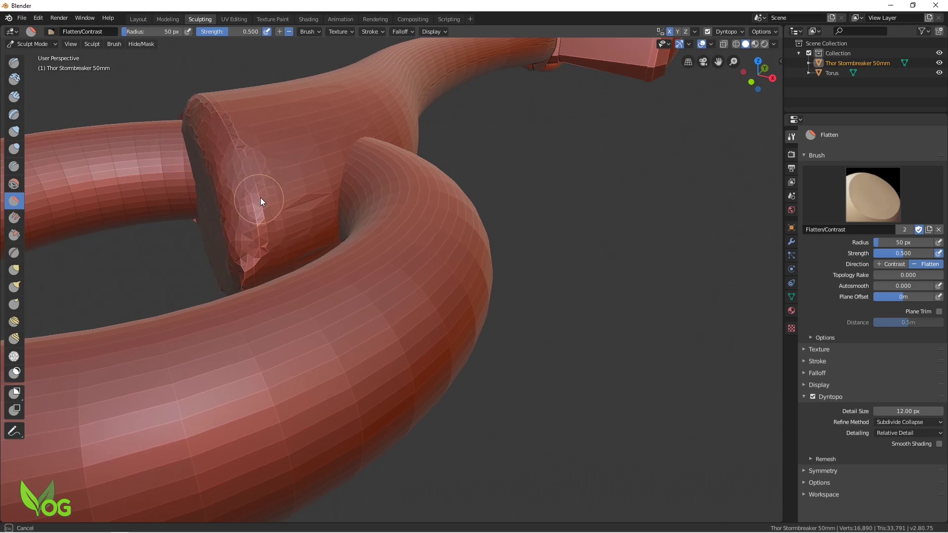
mouse_move(260, 201)
mouse_down()
mouse_move(239, 145)
mouse_move(239, 257)
mouse_move(267, 261)
mouse_up()
mouse_move(555, 318)
middle_down()
mouse_move(579, 326)
mouse_move(506, 338)
mouse_move(625, 304)
middle_up()
scroll(479, 327, down, 3)
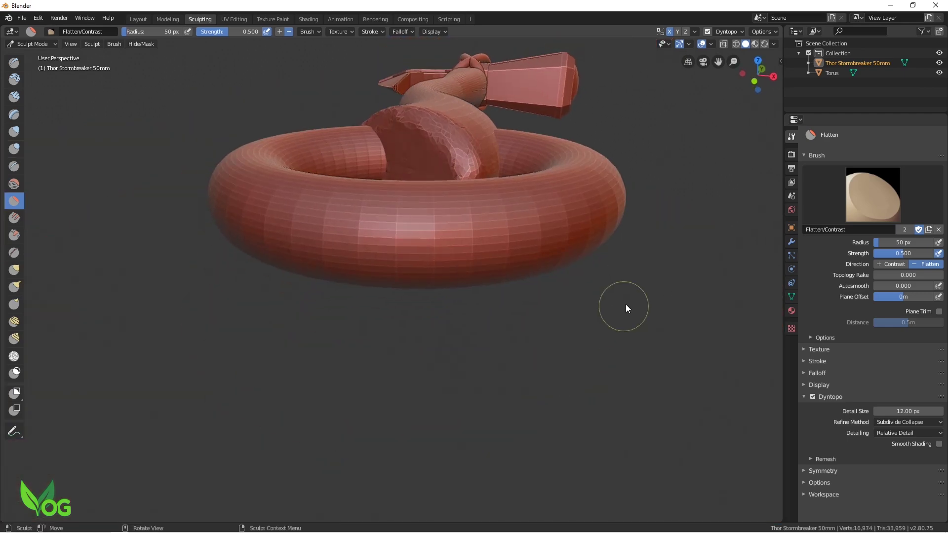
Step: Hide the Torus ring and flatten the handle's oval cut end
click(938, 73)
middle_drag(345, 385, 358, 411)
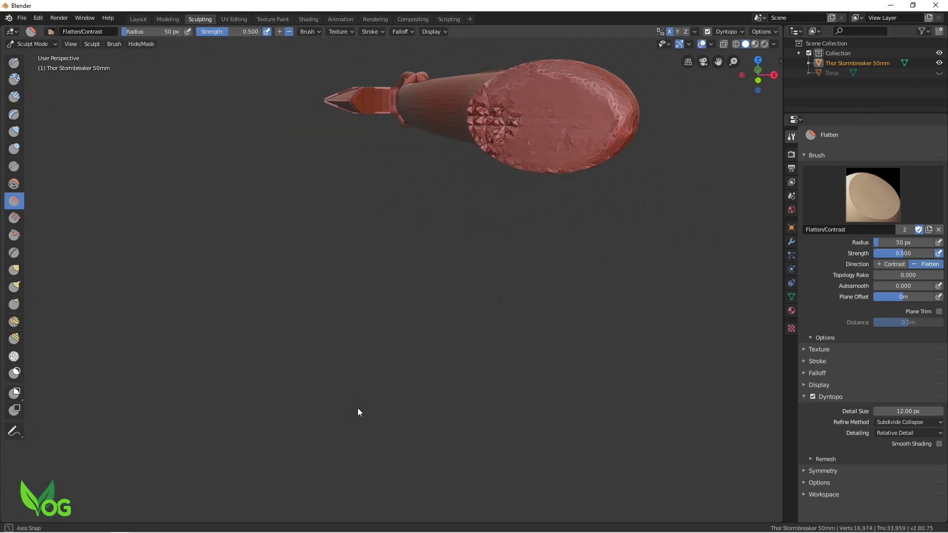
mouse_move(509, 105)
mouse_down()
mouse_move(493, 109)
mouse_move(511, 144)
mouse_move(687, 311)
mouse_up()
middle_drag(687, 311, 670, 251)
scroll(614, 309, up, 4)
mouse_move(614, 309)
middle_down()
mouse_move(516, 412)
mouse_move(497, 143)
middle_up()
mouse_move(497, 144)
mouse_down()
mouse_move(375, 208)
mouse_move(551, 121)
mouse_move(359, 210)
mouse_move(494, 116)
mouse_move(592, 116)
mouse_move(546, 225)
mouse_move(362, 228)
mouse_move(351, 236)
mouse_move(478, 363)
mouse_up()
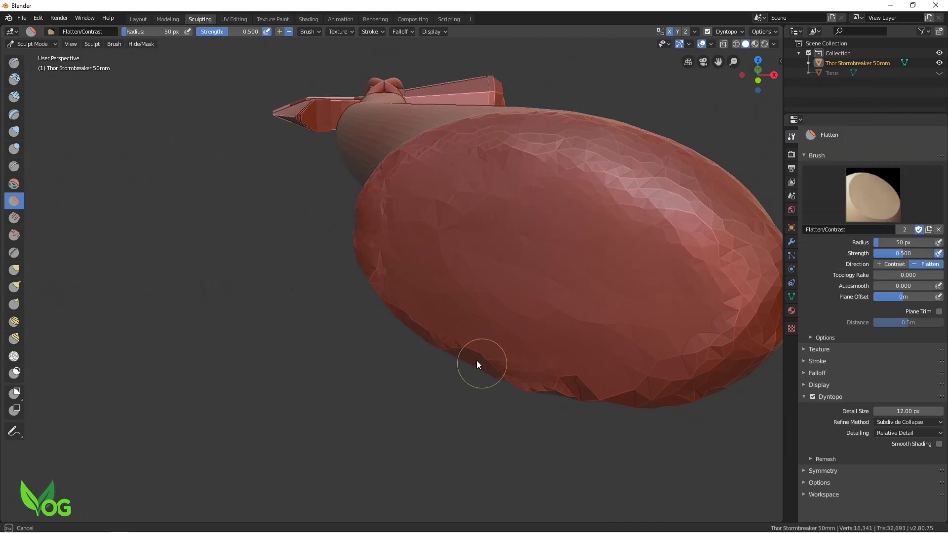
mouse_move(478, 364)
middle_down()
mouse_move(683, 446)
mouse_move(314, 256)
middle_up()
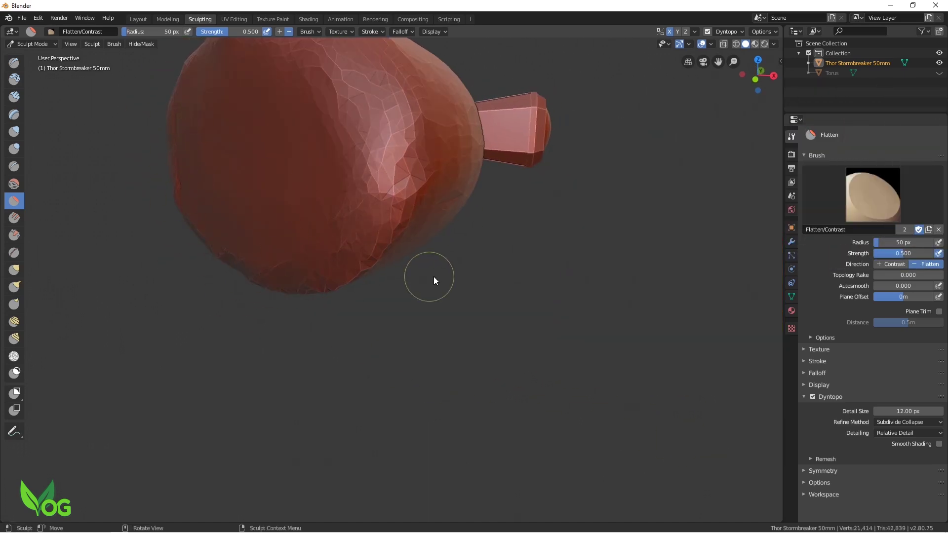
middle_drag(434, 277, 574, 364)
scroll(617, 393, down, 3)
middle_drag(616, 391, 558, 318)
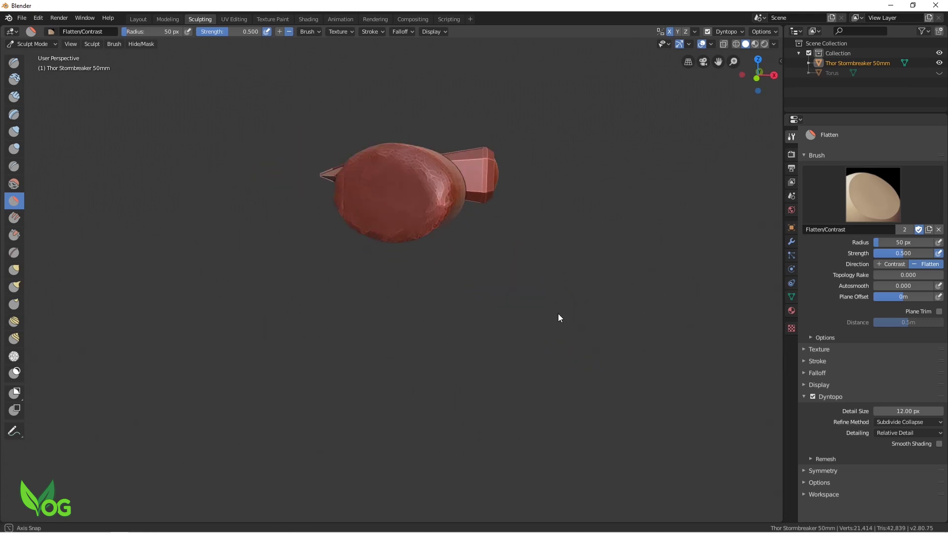
scroll(417, 213, up, 2)
Step: Reshape the handle end into a faceted lump wrapping around the ring
mouse_move(418, 213)
mouse_down()
mouse_move(407, 240)
mouse_move(414, 186)
mouse_up()
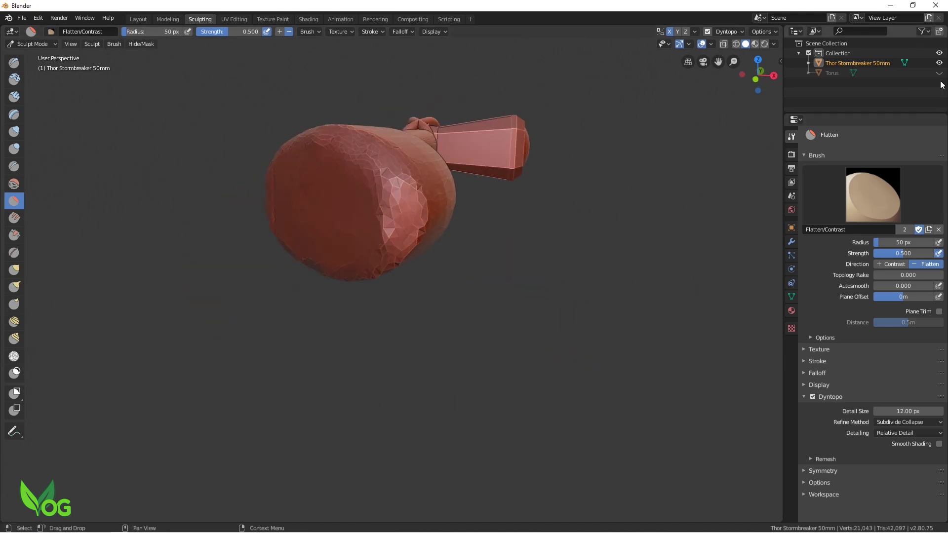
mouse_move(415, 187)
middle_down()
mouse_move(510, 392)
mouse_move(345, 363)
middle_up()
mouse_move(345, 363)
mouse_down()
mouse_move(358, 336)
mouse_move(347, 346)
mouse_move(361, 370)
mouse_move(357, 343)
mouse_move(373, 345)
mouse_move(344, 371)
mouse_move(335, 319)
mouse_up()
scroll(316, 416, up, 2)
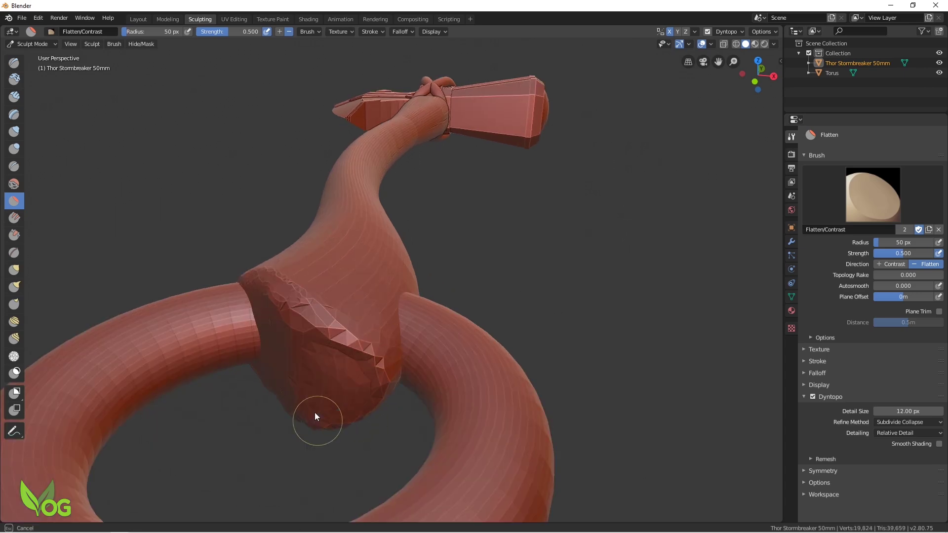
mouse_move(315, 416)
mouse_down()
mouse_move(350, 371)
mouse_move(325, 418)
mouse_move(314, 377)
mouse_up()
mouse_move(314, 377)
middle_down()
mouse_move(550, 395)
mouse_move(438, 147)
mouse_move(520, 171)
middle_up()
scroll(429, 92, up, 2)
mouse_move(417, 108)
mouse_down()
mouse_move(380, 170)
mouse_move(434, 111)
mouse_move(341, 178)
mouse_up()
middle_drag(340, 178, 492, 512)
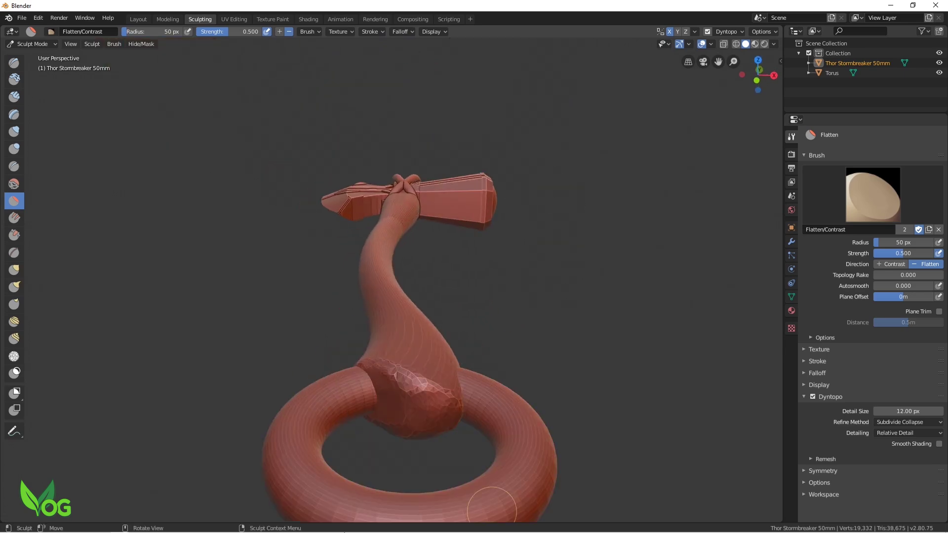
drag(455, 390, 423, 384)
scroll(636, 344, up, 6)
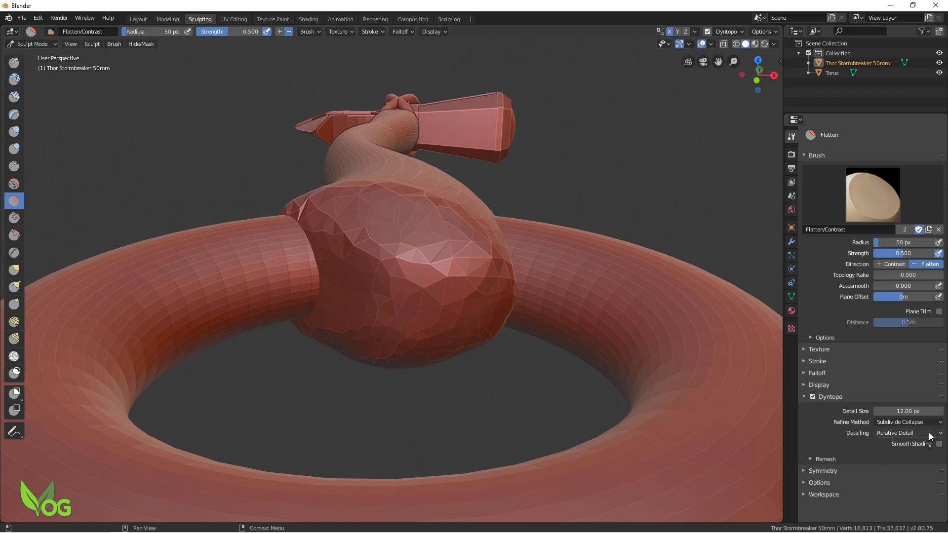
Step: Set Dyntopo detailing to Brush Detail and smooth the lump at the ring junction
click(941, 435)
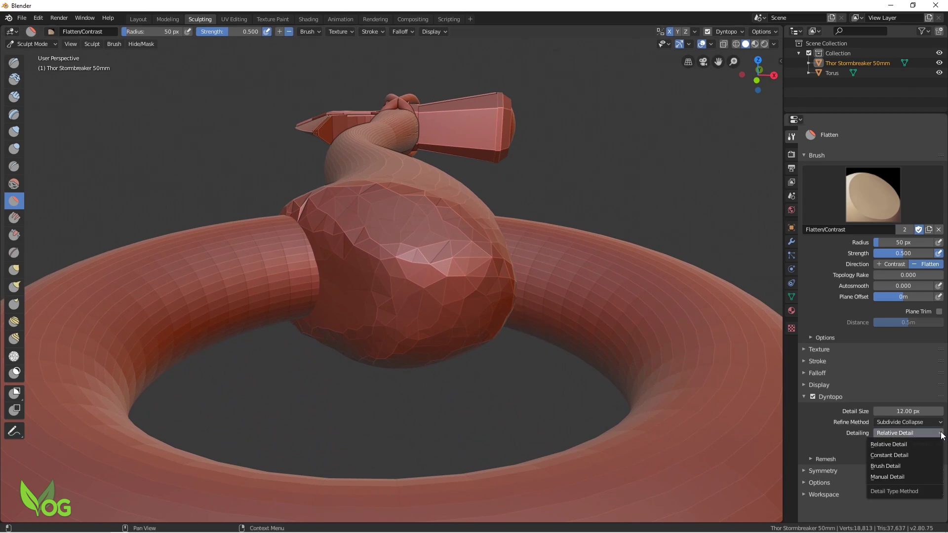
click(888, 466)
mouse_move(392, 244)
mouse_down()
mouse_move(471, 248)
mouse_move(391, 246)
mouse_move(388, 227)
mouse_move(368, 236)
mouse_move(289, 217)
mouse_move(396, 191)
mouse_move(416, 199)
mouse_move(326, 258)
mouse_move(294, 205)
mouse_move(372, 185)
mouse_move(311, 231)
mouse_move(437, 249)
mouse_move(485, 270)
mouse_move(351, 315)
mouse_move(342, 344)
mouse_move(480, 298)
mouse_move(373, 196)
mouse_move(392, 300)
mouse_move(477, 270)
mouse_move(336, 346)
mouse_move(461, 292)
mouse_up()
mouse_move(461, 292)
middle_down()
mouse_move(581, 251)
mouse_move(584, 163)
mouse_move(507, 206)
middle_up()
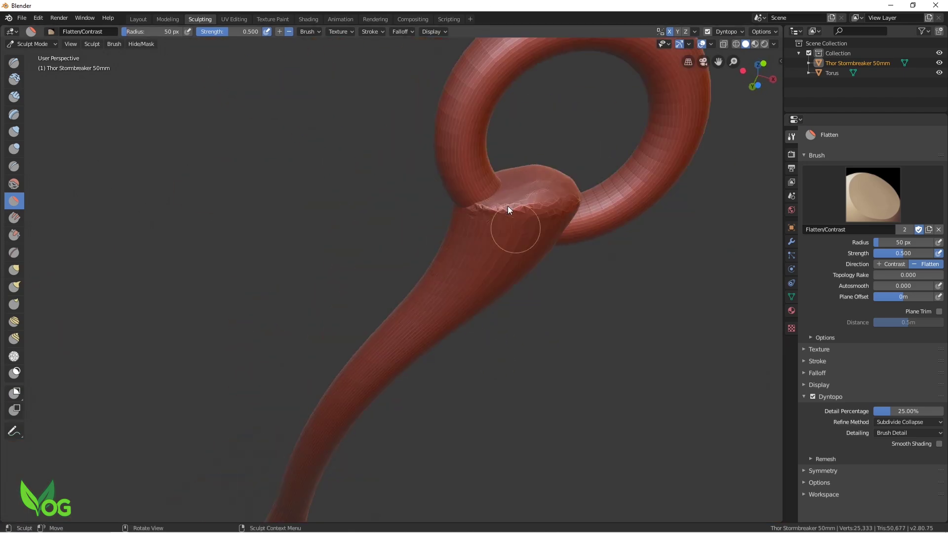
drag(507, 206, 490, 215)
mouse_move(489, 214)
middle_down()
mouse_move(565, 395)
mouse_move(577, 298)
mouse_move(451, 271)
middle_up()
scroll(577, 298, up, 8)
mouse_move(451, 271)
mouse_down()
mouse_move(526, 344)
mouse_move(581, 327)
mouse_move(464, 291)
mouse_move(555, 307)
mouse_move(528, 314)
mouse_move(437, 281)
mouse_move(430, 341)
mouse_up()
Step: Lower brush strength to 0.2 and flatten the junction lump
key(shift+f)
click(526, 314)
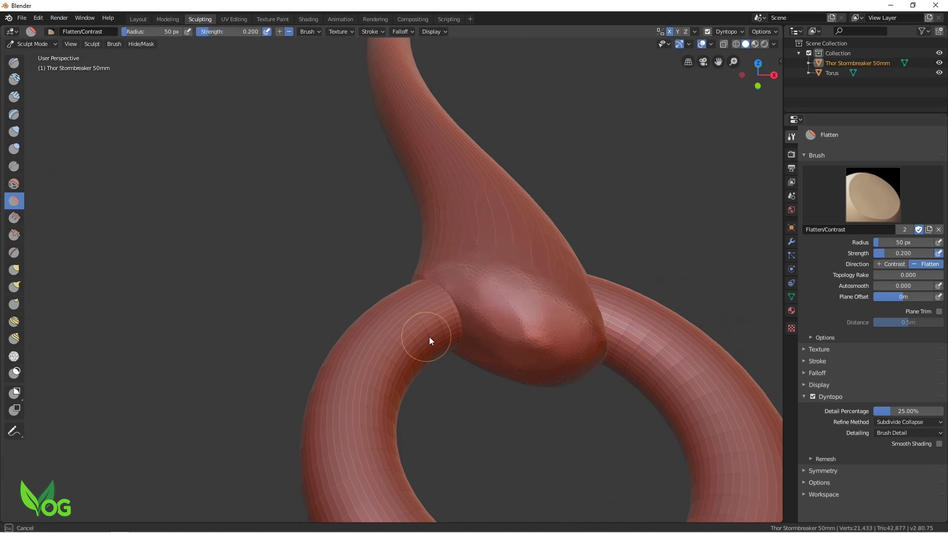
mouse_move(430, 340)
middle_down()
mouse_move(552, 406)
mouse_move(531, 346)
mouse_move(485, 393)
middle_up()
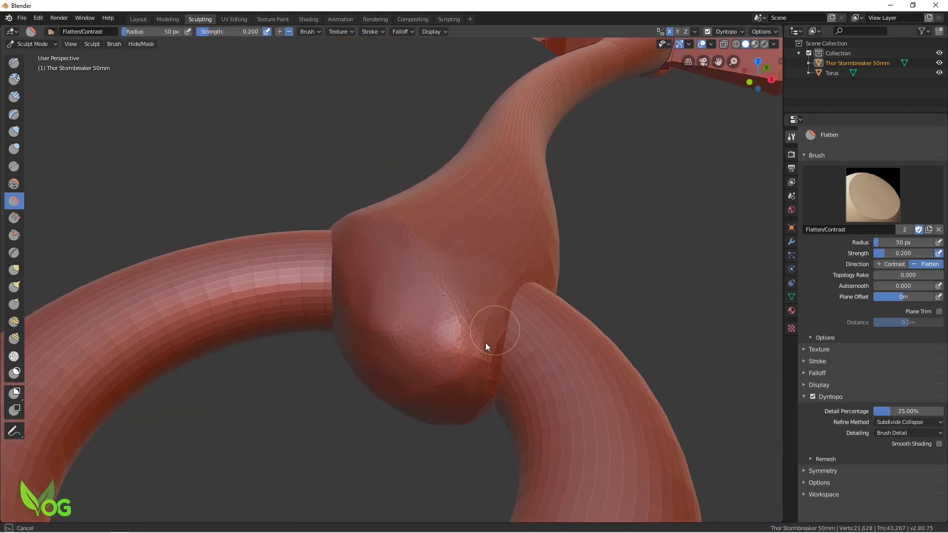
mouse_move(434, 309)
mouse_down()
mouse_move(386, 256)
mouse_move(345, 297)
mouse_move(502, 307)
mouse_move(406, 252)
mouse_move(472, 427)
mouse_up()
drag(901, 253, 911, 253)
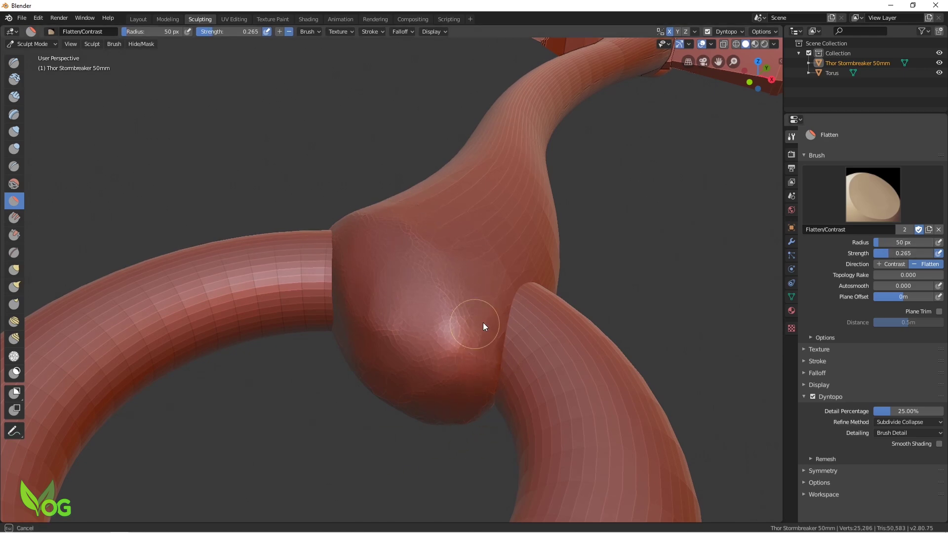
mouse_move(461, 375)
mouse_down()
mouse_move(378, 280)
mouse_move(455, 381)
mouse_up()
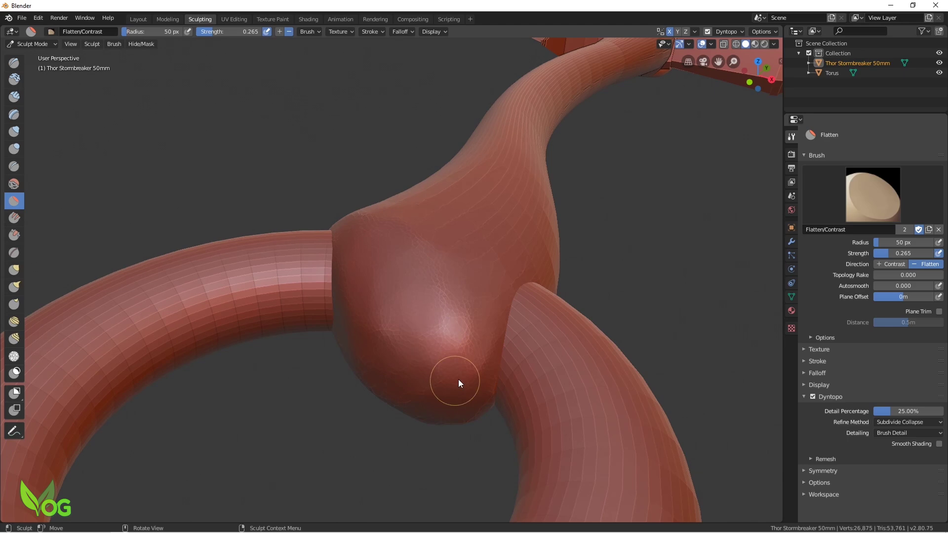
Step: Smooth the cracks and top of the junction lump, ending on a side view
mouse_move(454, 382)
middle_down()
mouse_move(650, 258)
mouse_move(581, 208)
middle_up()
mouse_move(581, 205)
mouse_down()
mouse_move(498, 208)
mouse_move(592, 241)
mouse_up()
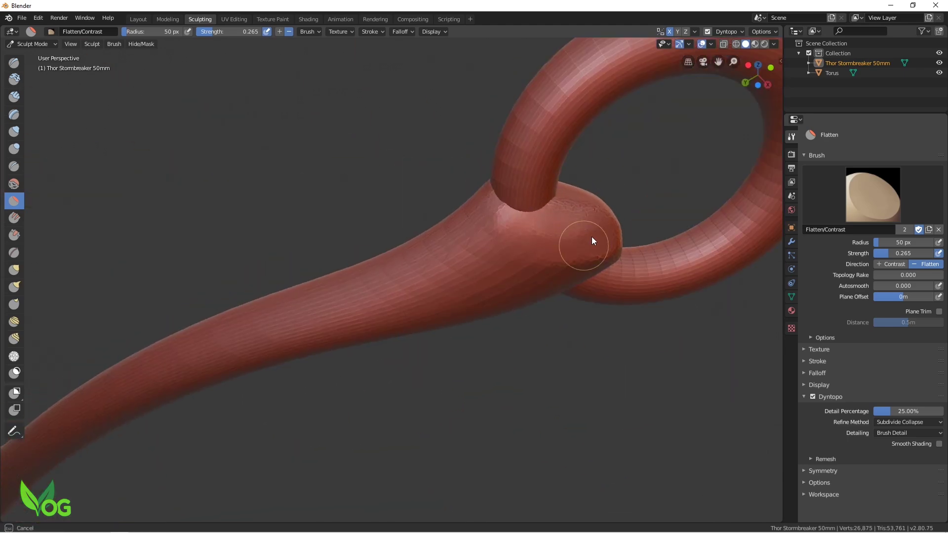
drag(569, 201, 538, 208)
mouse_move(538, 207)
middle_down()
mouse_move(549, 283)
mouse_move(499, 100)
middle_up()
mouse_move(500, 99)
mouse_down()
mouse_move(461, 93)
mouse_move(470, 146)
mouse_up()
drag(495, 101, 503, 128)
scroll(516, 264, down, 5)
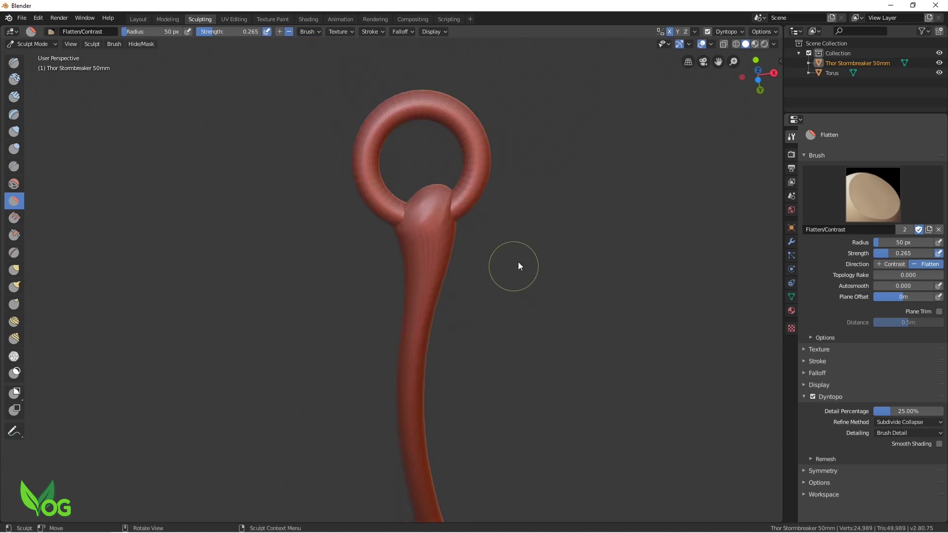
mouse_move(516, 264)
middle_down()
mouse_move(448, 349)
mouse_move(739, 262)
mouse_move(603, 186)
middle_up()
scroll(775, 170, up, 4)
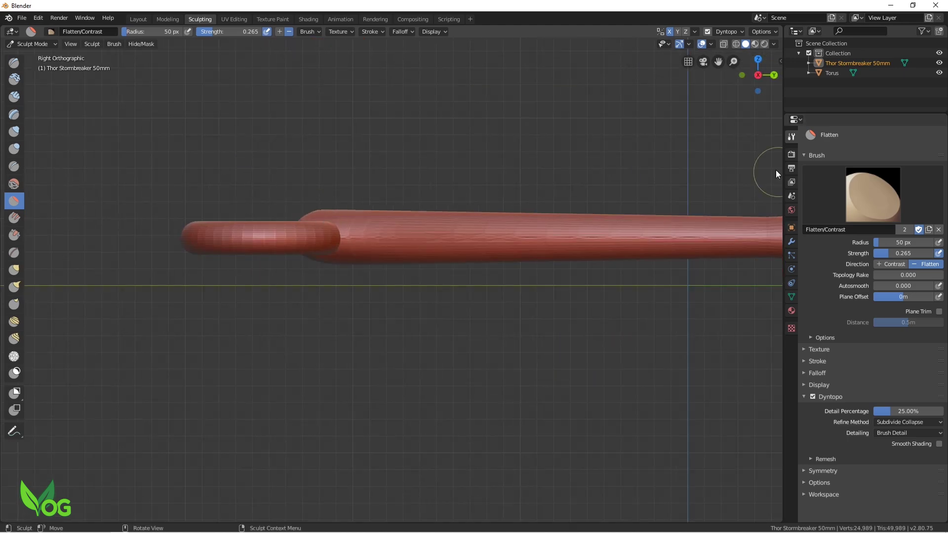
Step: Hide the torus ring and reshape the faceted handle tip
click(938, 73)
mouse_move(299, 195)
middle_down()
mouse_move(330, 189)
mouse_move(281, 254)
middle_up()
drag(281, 254, 272, 270)
mouse_move(588, 166)
alt+middle_down()
mouse_move(374, 151)
mouse_move(304, 300)
alt+middle_up()
drag(304, 300, 332, 287)
mouse_move(331, 287)
middle_down()
mouse_move(419, 270)
mouse_move(403, 259)
mouse_move(419, 333)
middle_up()
mouse_move(162, 392)
mouse_down()
mouse_move(132, 377)
mouse_move(180, 401)
mouse_move(171, 381)
mouse_move(173, 429)
mouse_up()
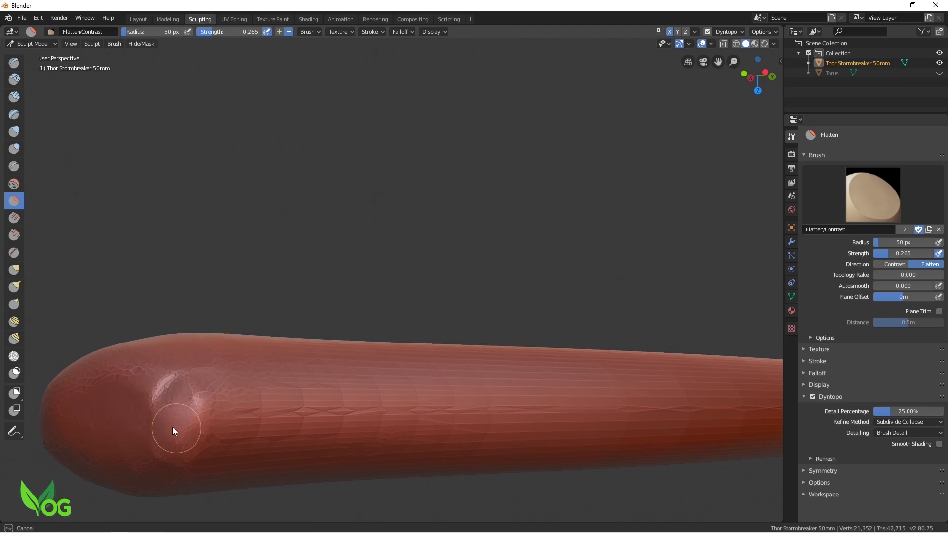
mouse_move(173, 429)
middle_down()
mouse_move(383, 403)
mouse_move(444, 346)
middle_up()
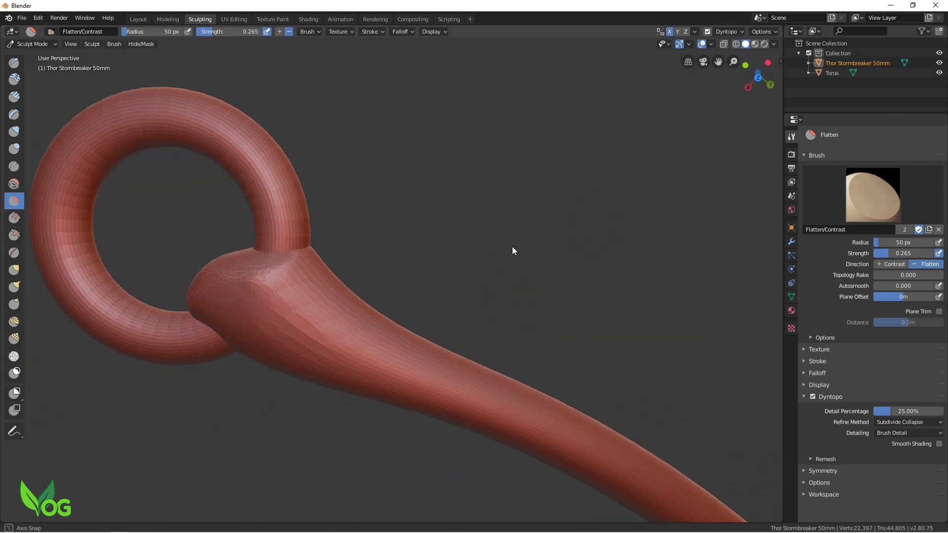
Step: Smooth the handle tip, then return to Object Mode in the Layout workspace
key(shift+s)
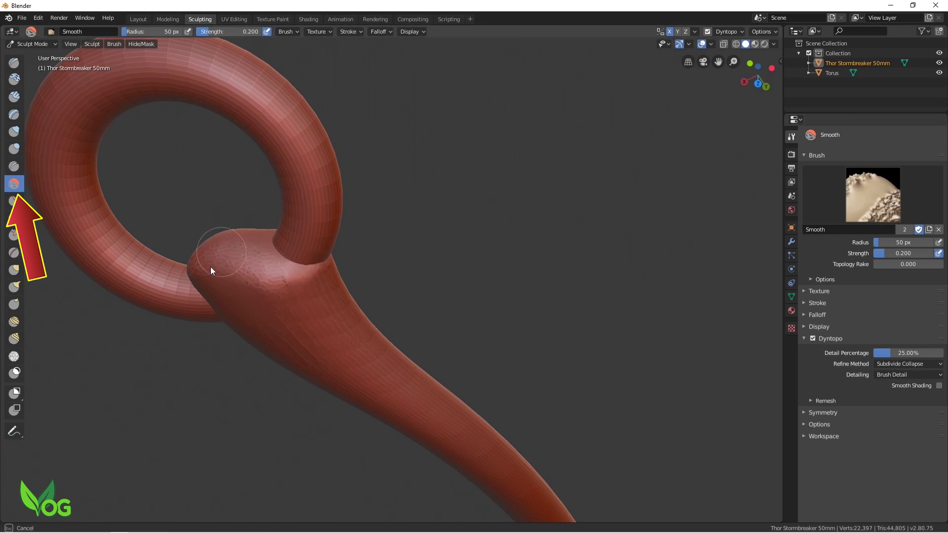
middle_drag(385, 256, 529, 312)
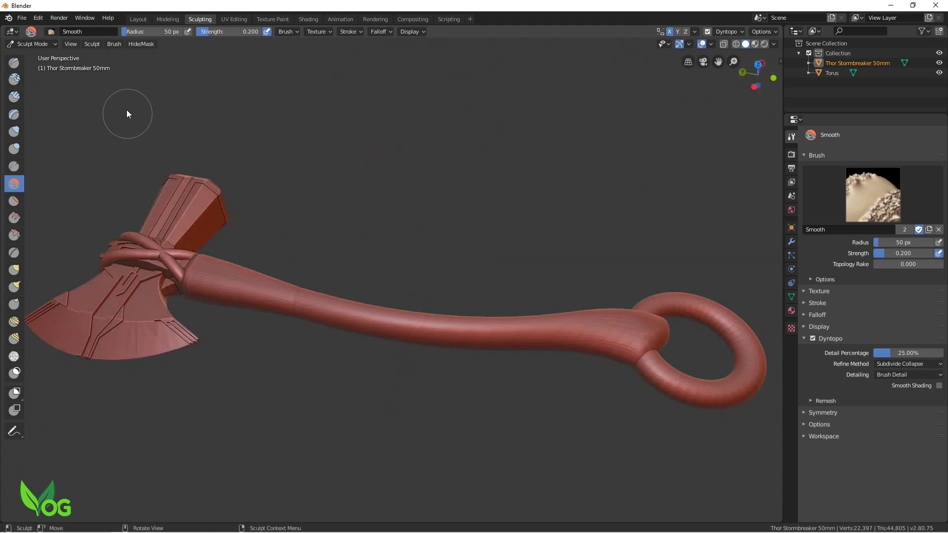
click(138, 19)
Step: Select the Stormbreaker axe, then add the Torus ring to the selection
middle_drag(416, 191, 442, 339)
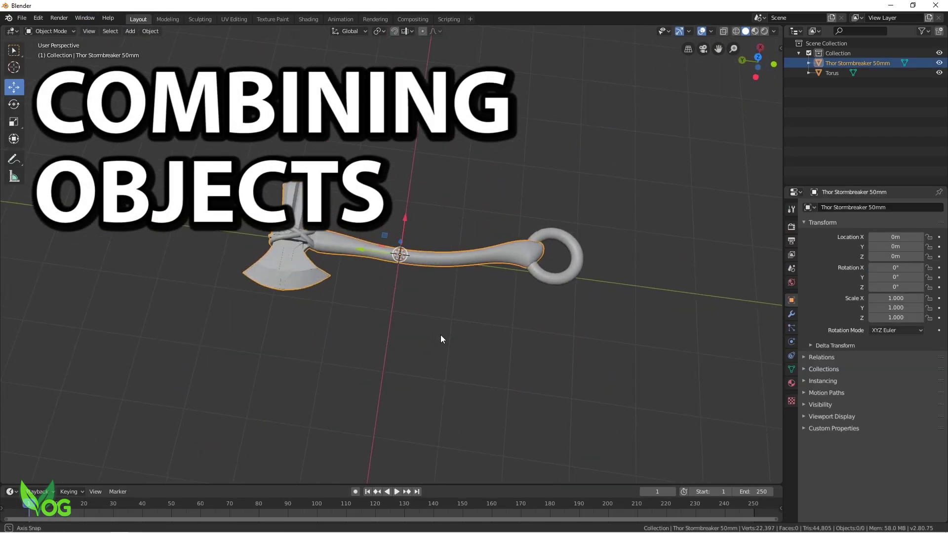
click(831, 72)
middle_drag(592, 341, 681, 277)
key(ctrl+KP_Add)
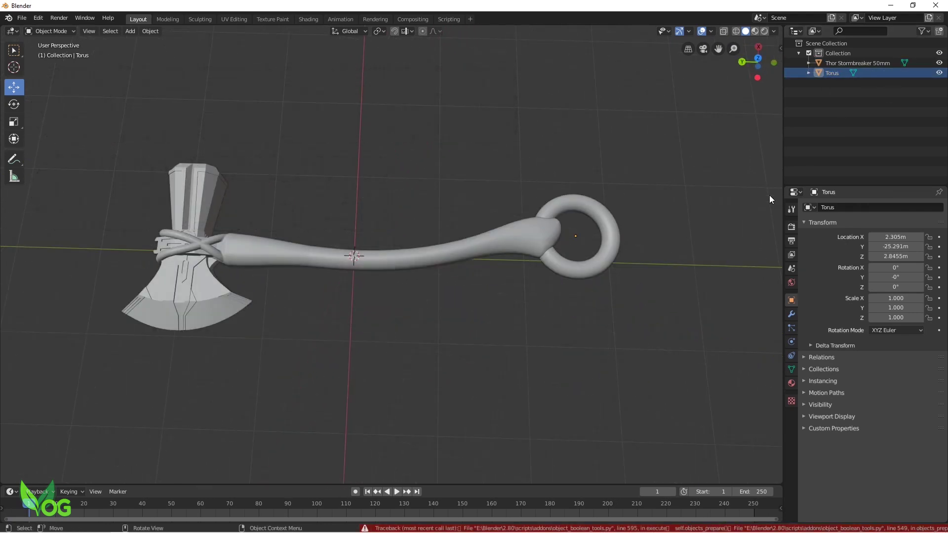
ctrl+click(852, 70)
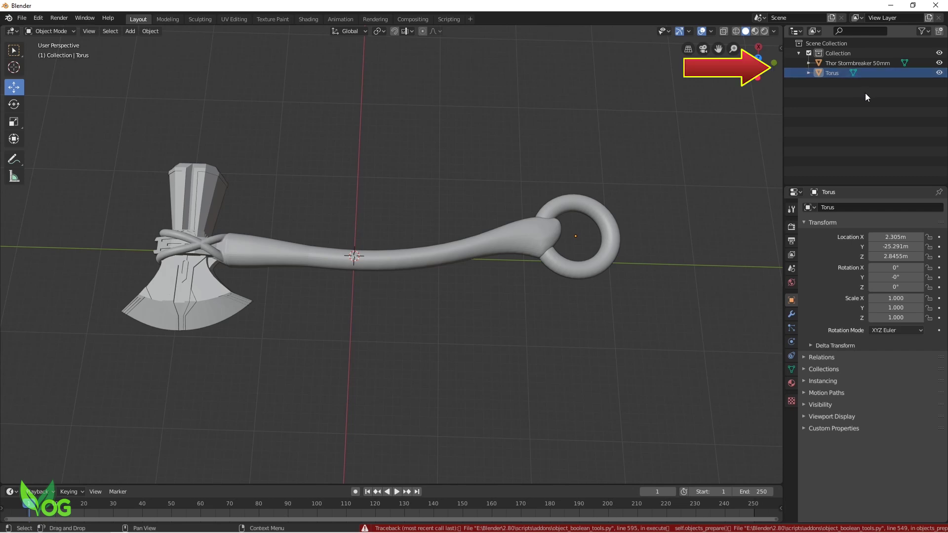
click(855, 63)
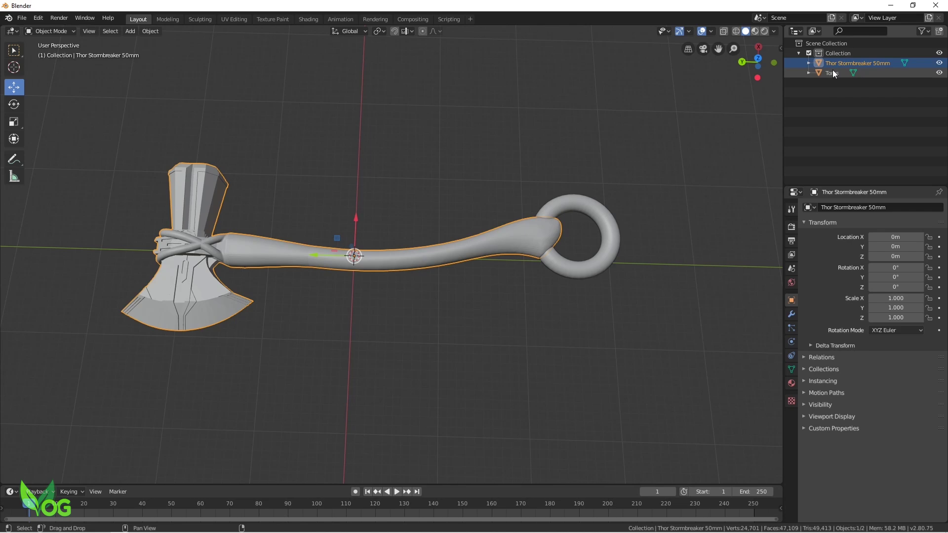
ctrl+click(833, 74)
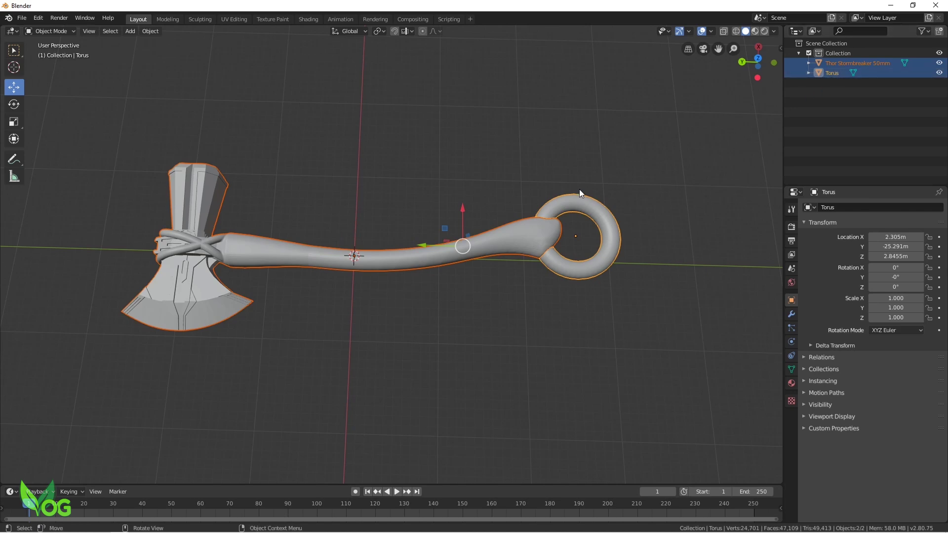
Step: Fuse axe and ring into one object with Object > BoolTool Operators > Union
scroll(580, 212, up, 3)
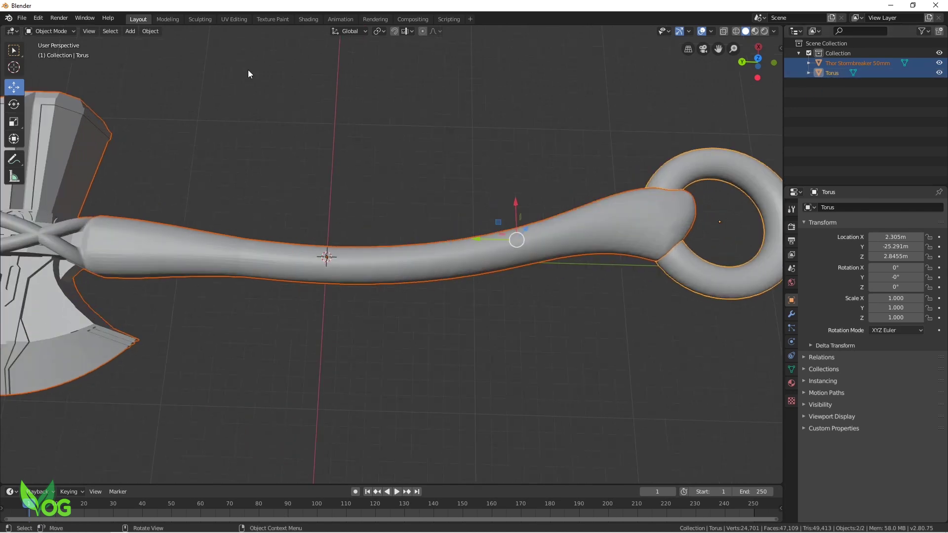
click(152, 31)
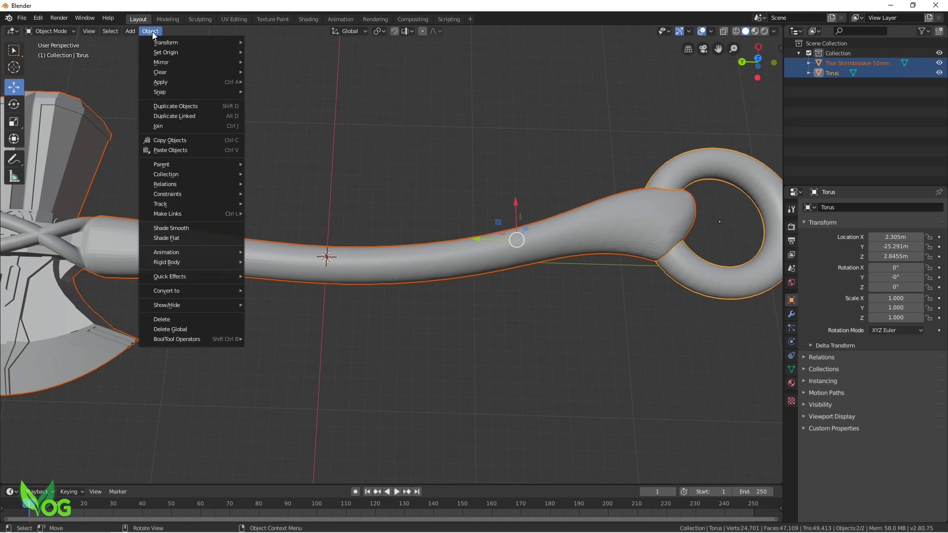
mouse_move(190, 340)
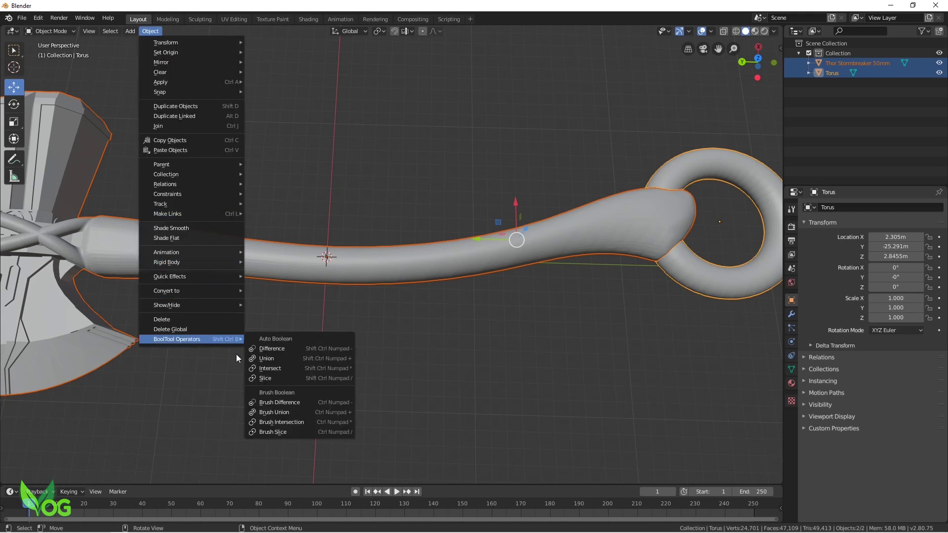
click(281, 364)
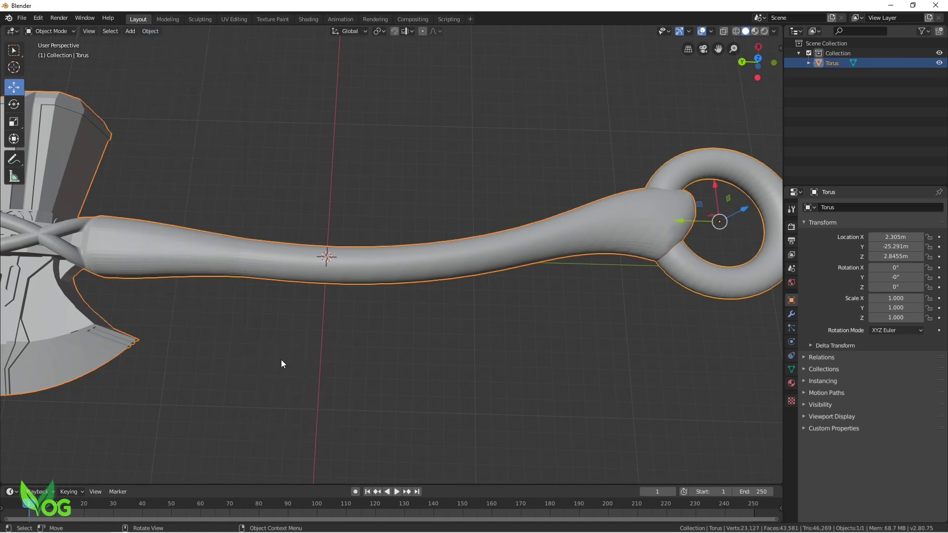
Step: Export the pendant as STL to Downloads, named Thor_Stormbreaker_50mm_finished.stl
scroll(513, 351, down, 2)
middle_drag(514, 379, 75, 40)
click(21, 18)
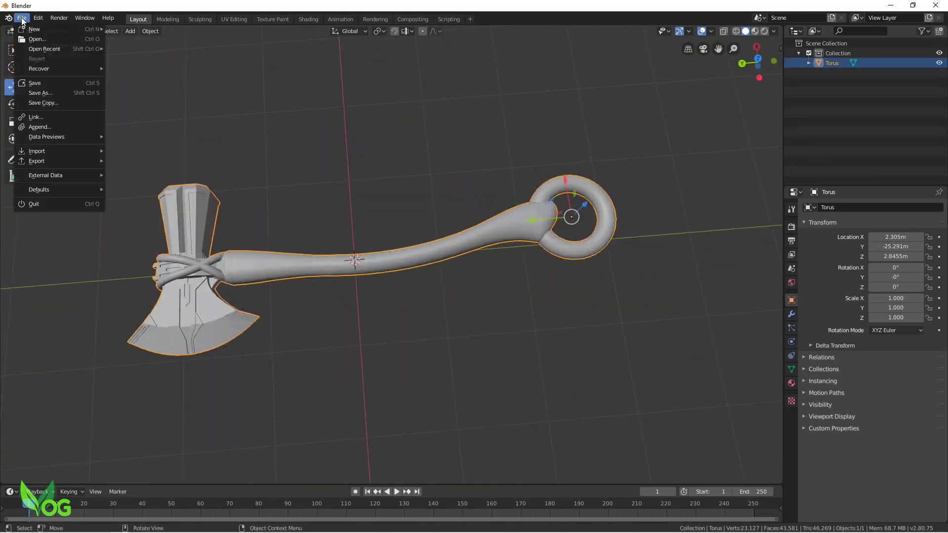
mouse_move(40, 163)
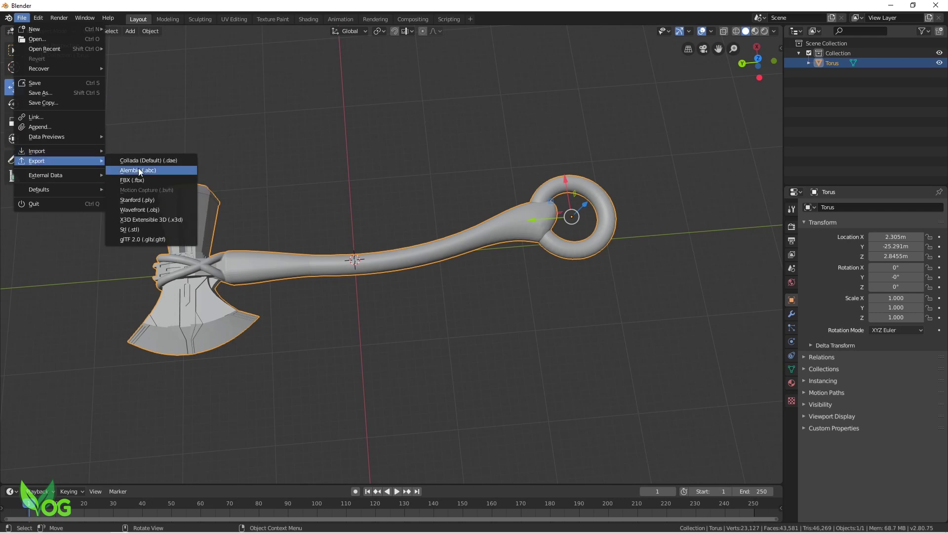
click(173, 374)
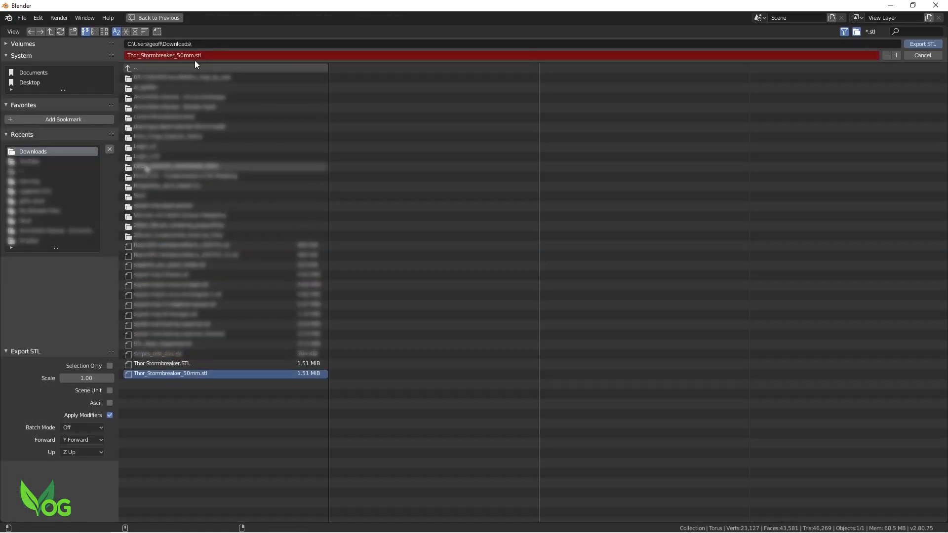
click(210, 56)
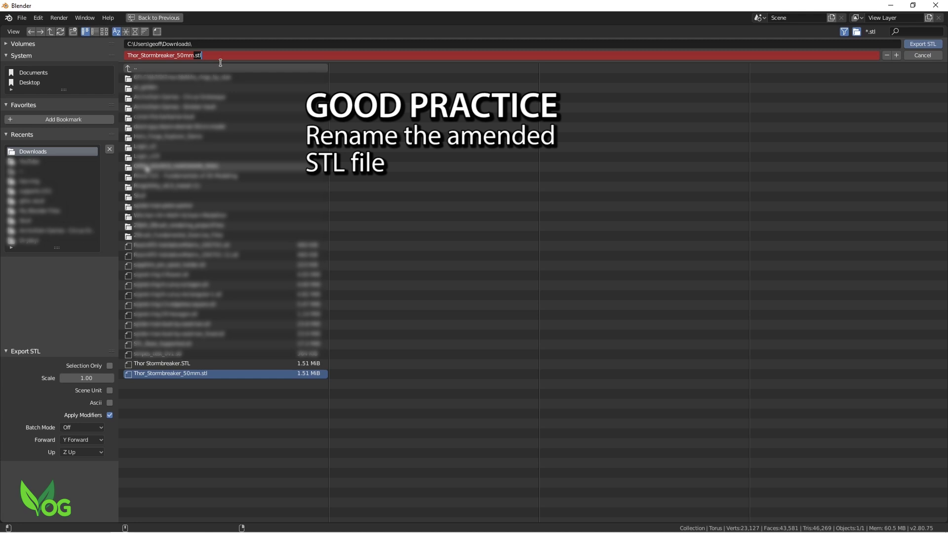
text(_finished)
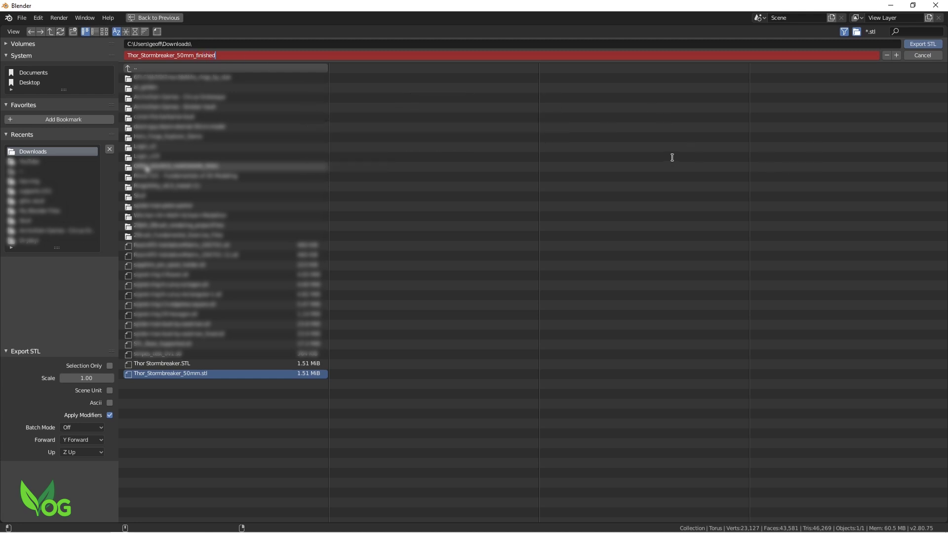
click(916, 44)
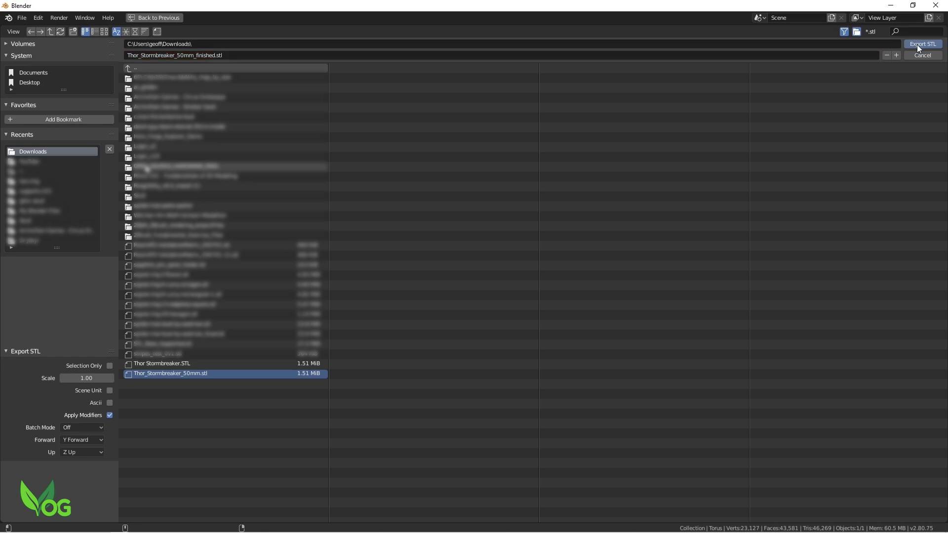
click(916, 45)
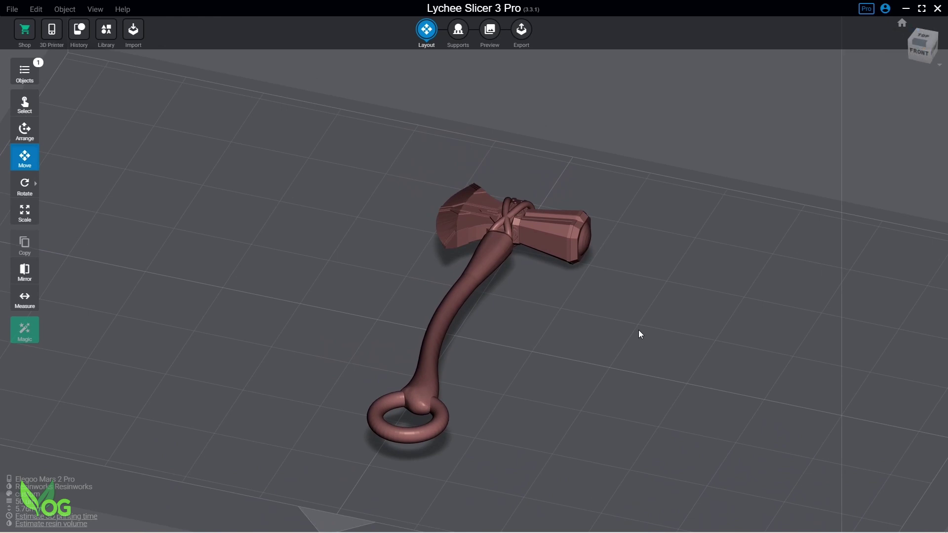
Step: Fix the pendant's mesh holes with the Netfabb online repair to make it manifold
click(573, 205)
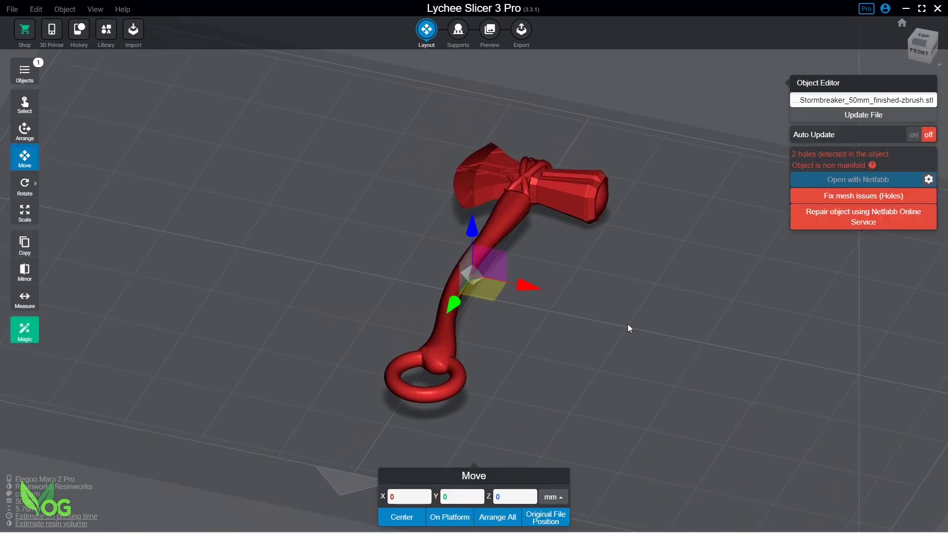
drag(628, 327, 696, 343)
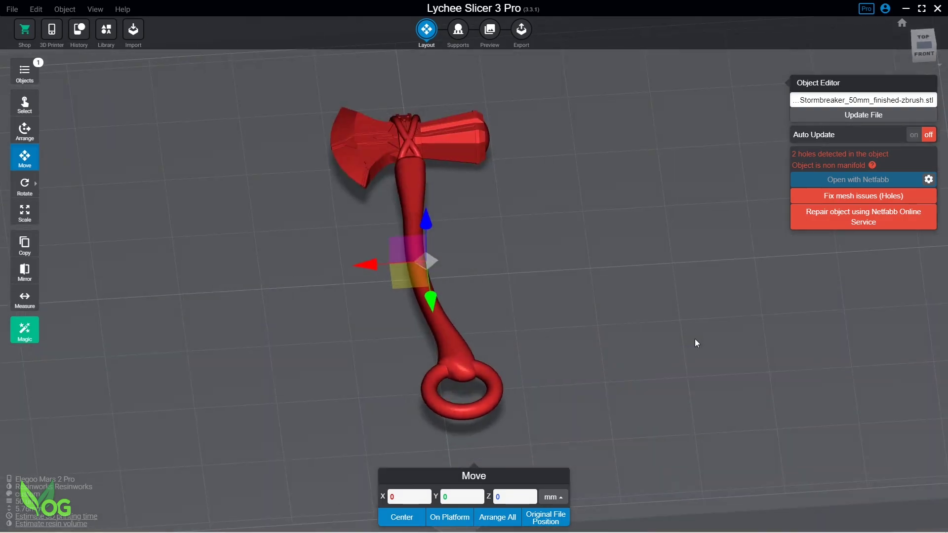
click(841, 195)
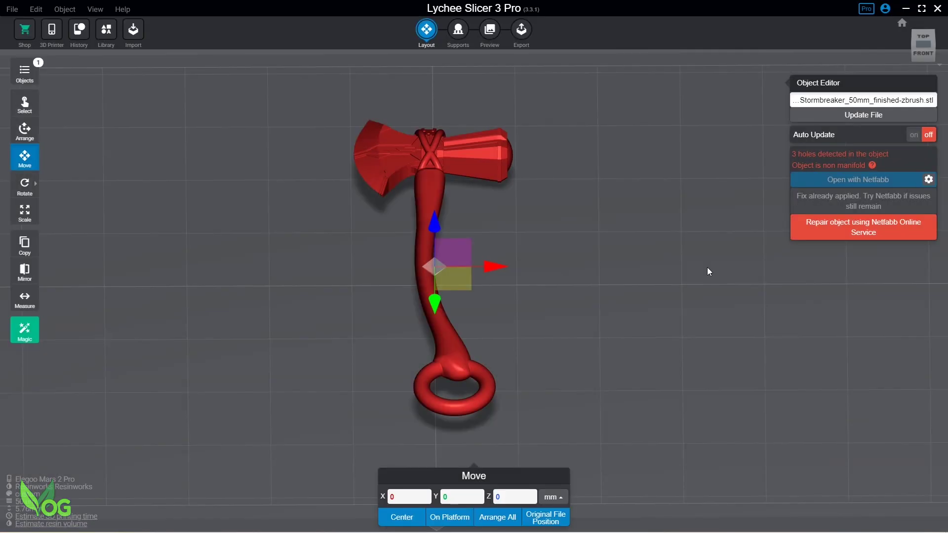
click(825, 230)
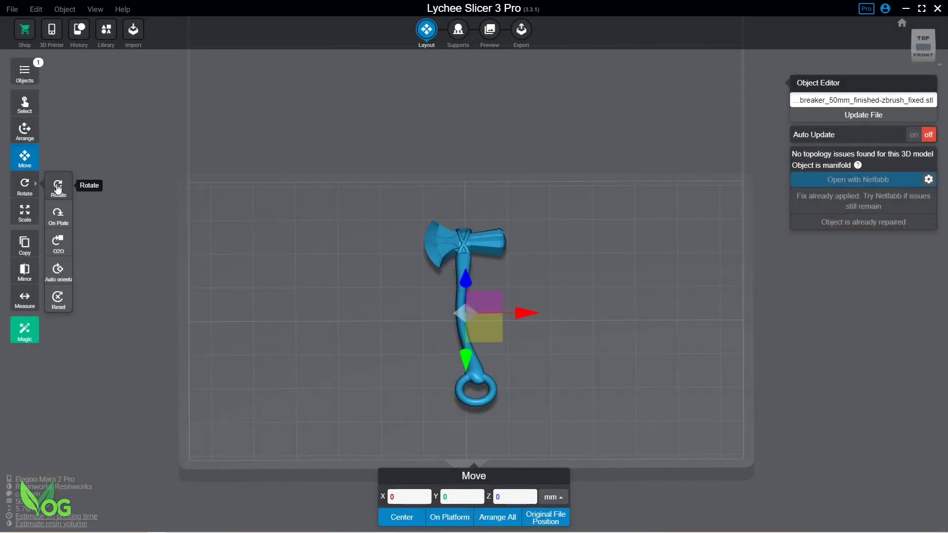
Step: Rotate the pendant 90° on Z, then auto-orient it to X -105°, Y 40°, Z -107°
click(59, 186)
drag(211, 370, 484, 390)
drag(427, 354, 550, 362)
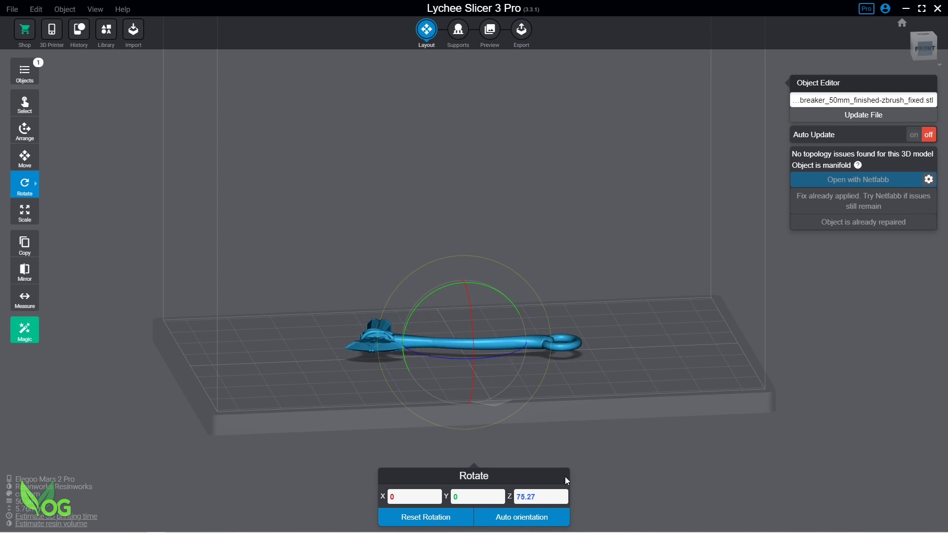
key(Return)
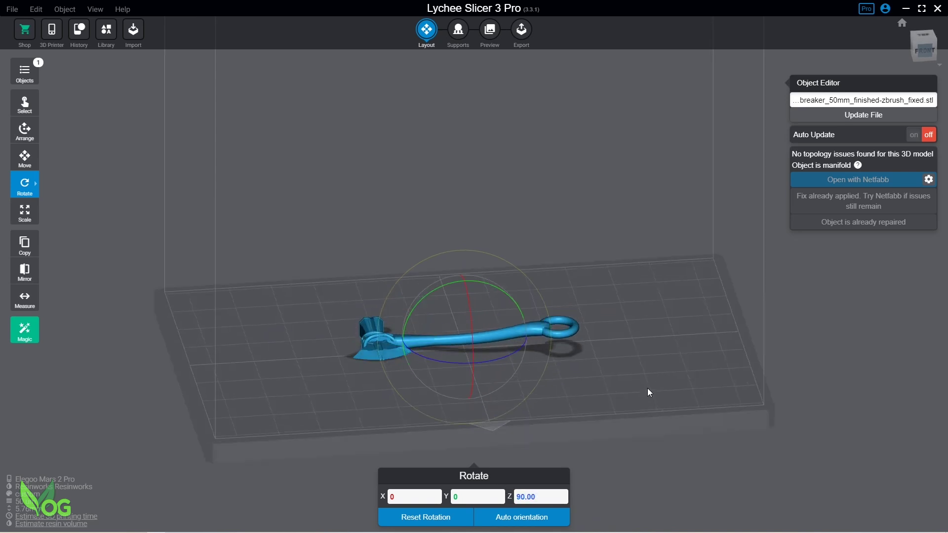
click(477, 516)
click(475, 497)
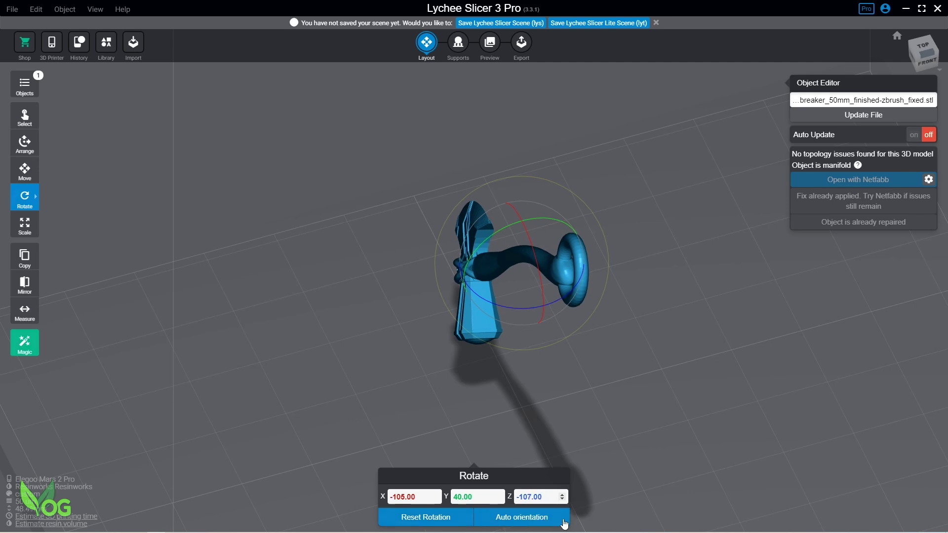
Step: Open the Supports stage and inspect the cone supports under the tilted pendant
drag(682, 384, 487, 248)
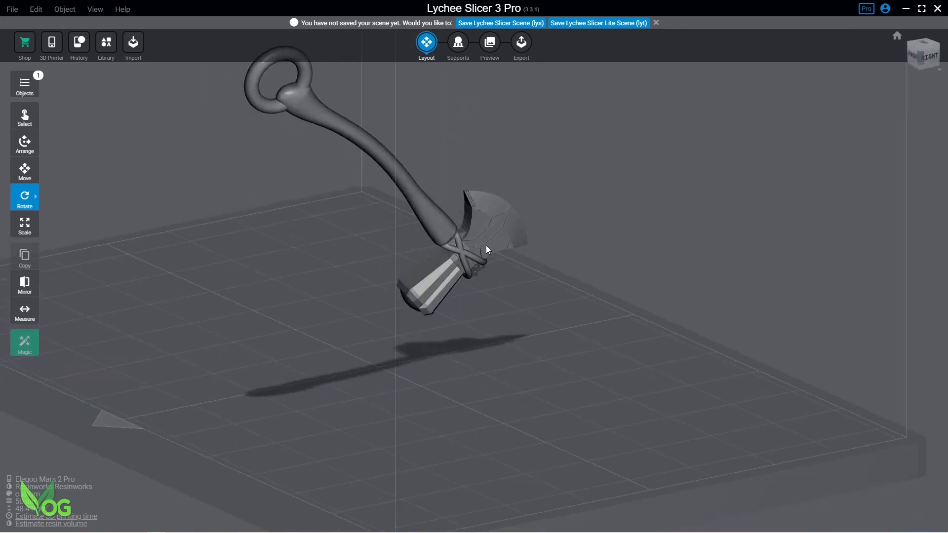
click(457, 45)
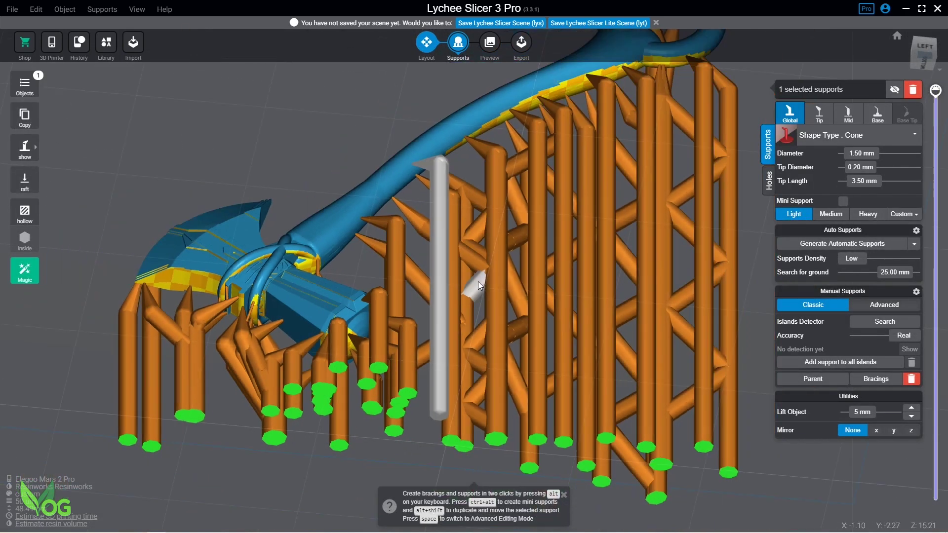
scroll(478, 281, down, 2)
drag(324, 520, 369, 491)
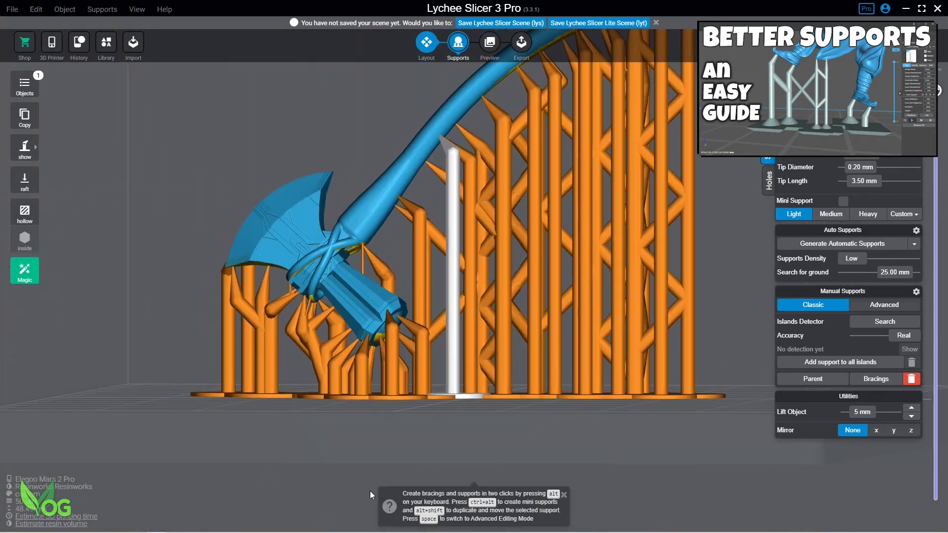
drag(542, 449, 479, 451)
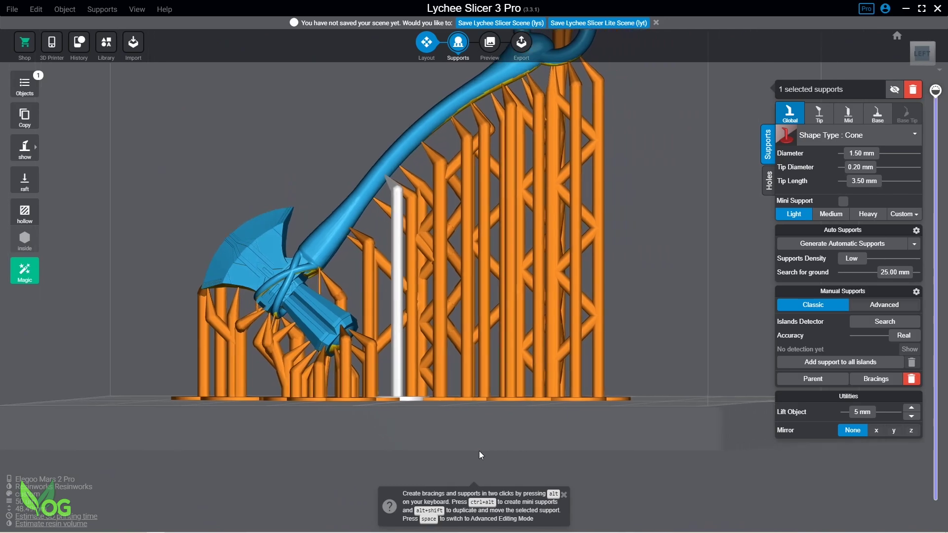